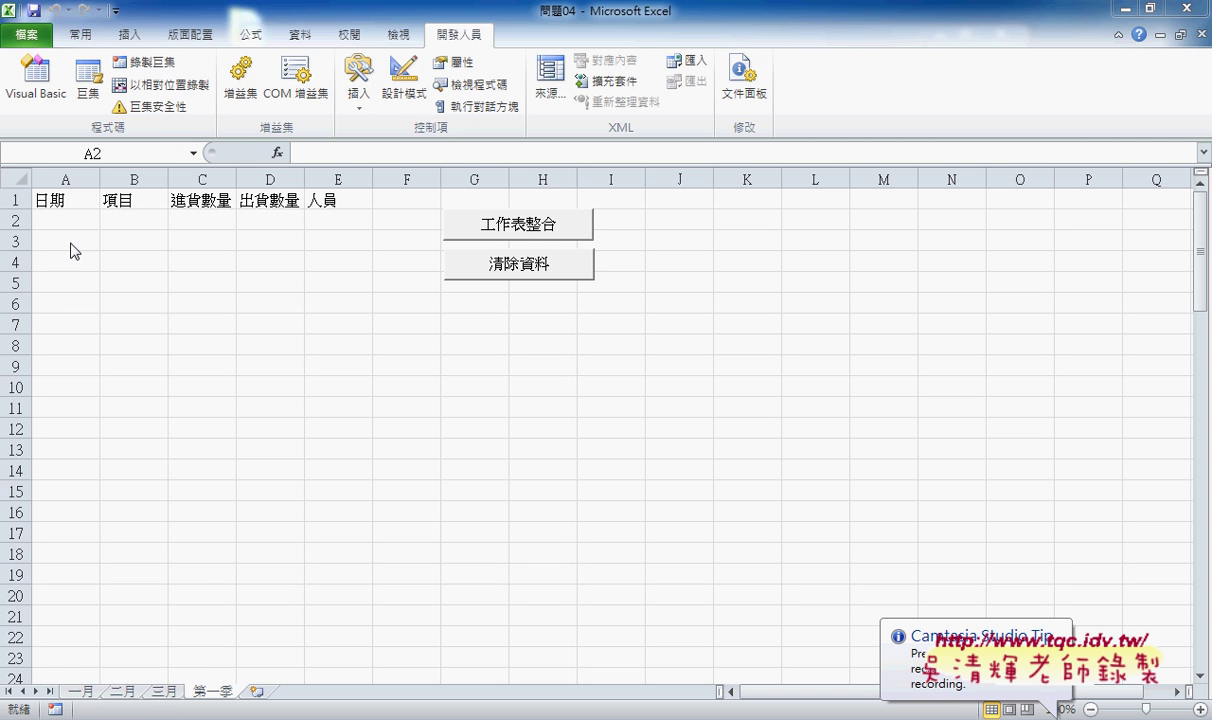
Run the 工作表整合 macro to gather the monthly rows into 第一季, then scroll through them
click(533, 234)
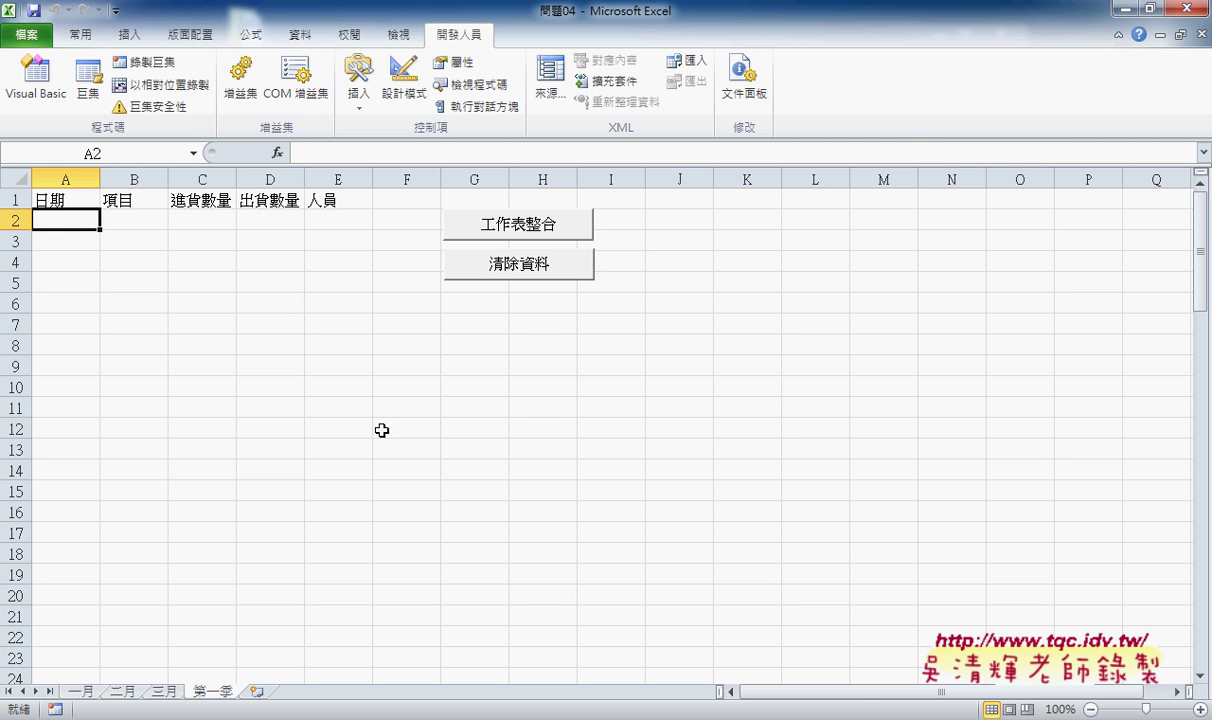
click(518, 224)
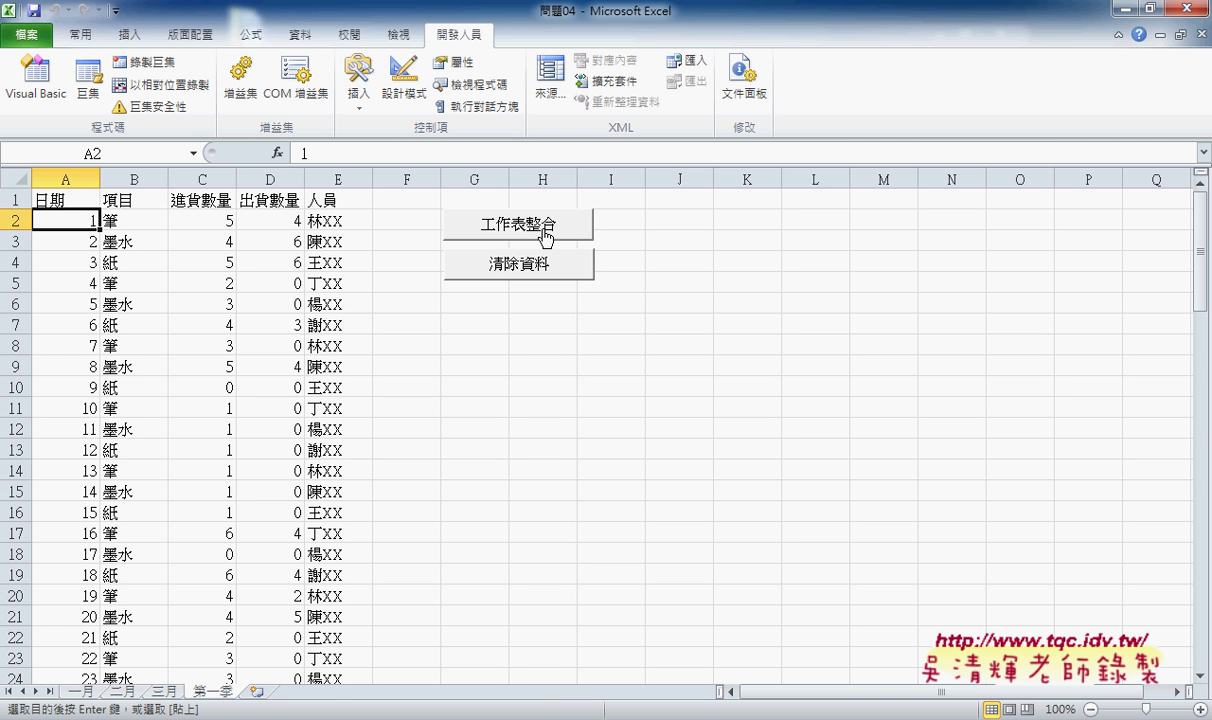
scroll(127, 352, down, 5)
scroll(127, 352, down, 3)
scroll(127, 357, down, 8)
scroll(127, 357, down, 6)
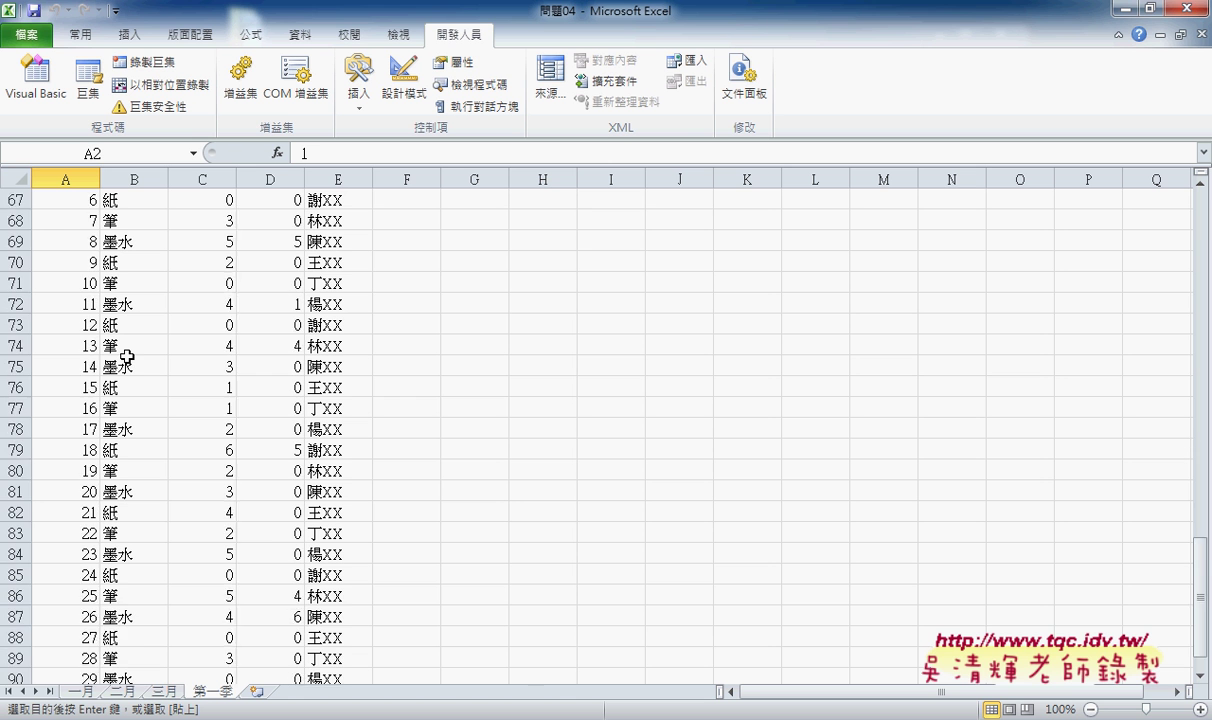
scroll(127, 355, down, 2)
scroll(352, 469, up, 4)
scroll(352, 469, up, 7)
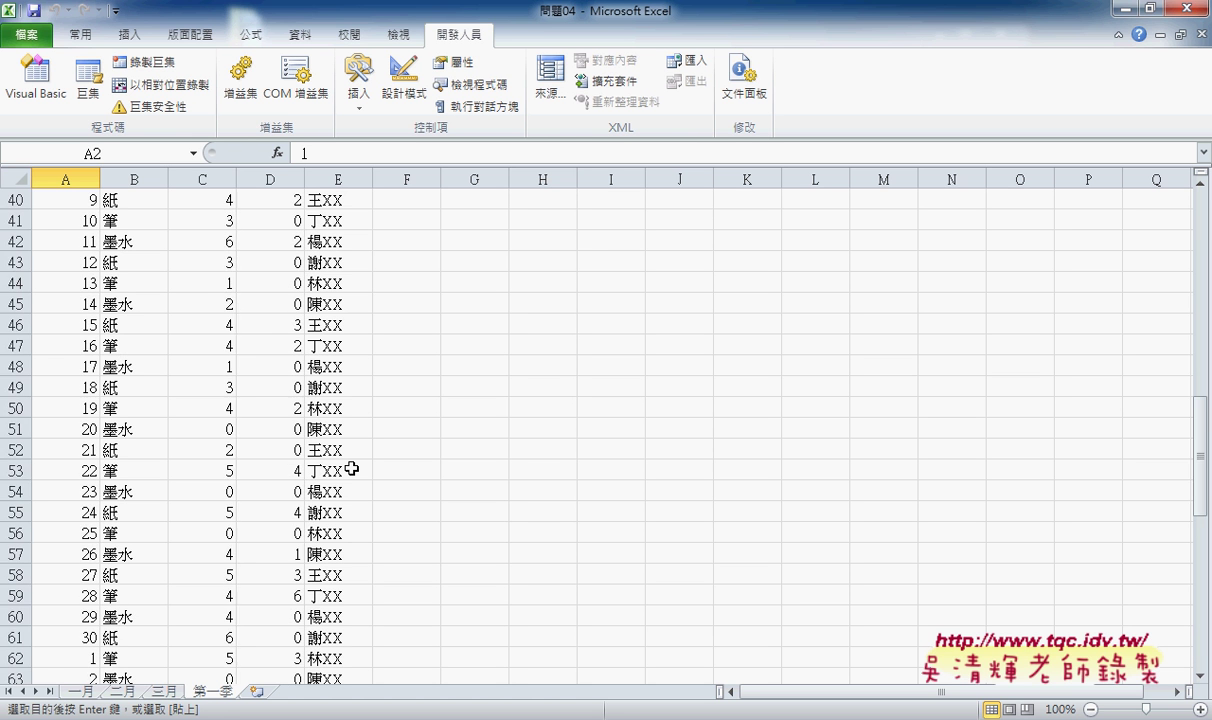
scroll(352, 469, up, 10)
scroll(352, 469, up, 3)
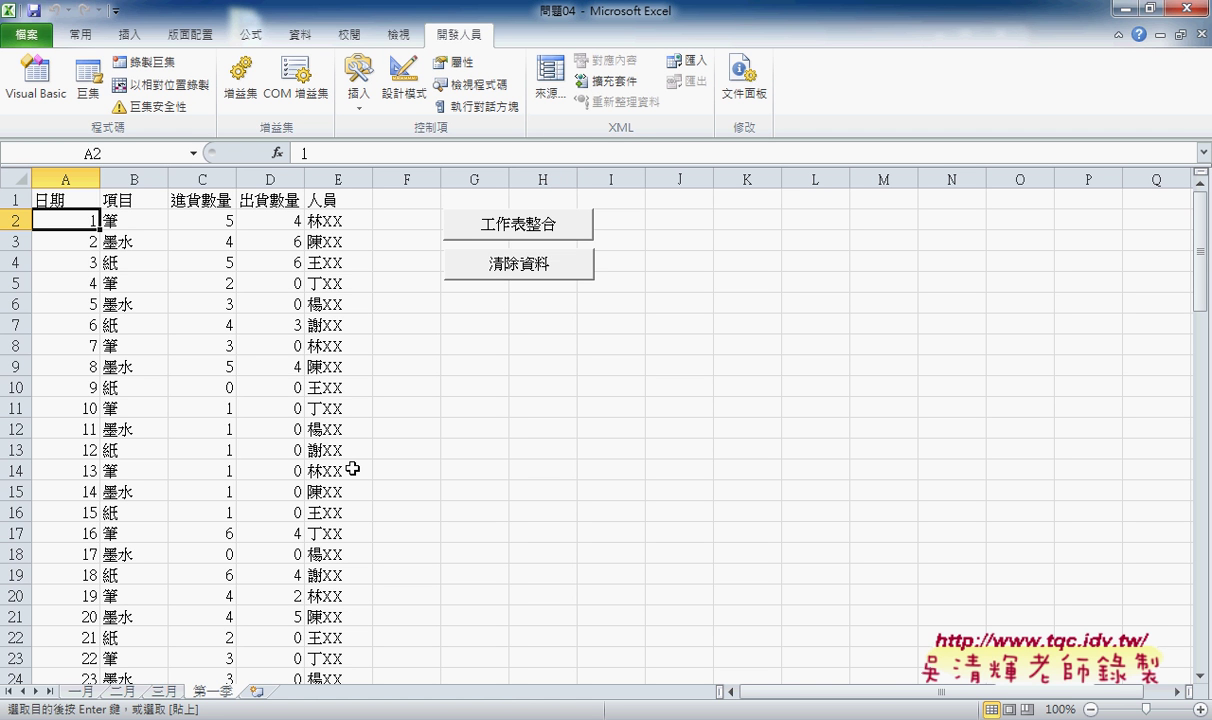
click(511, 270)
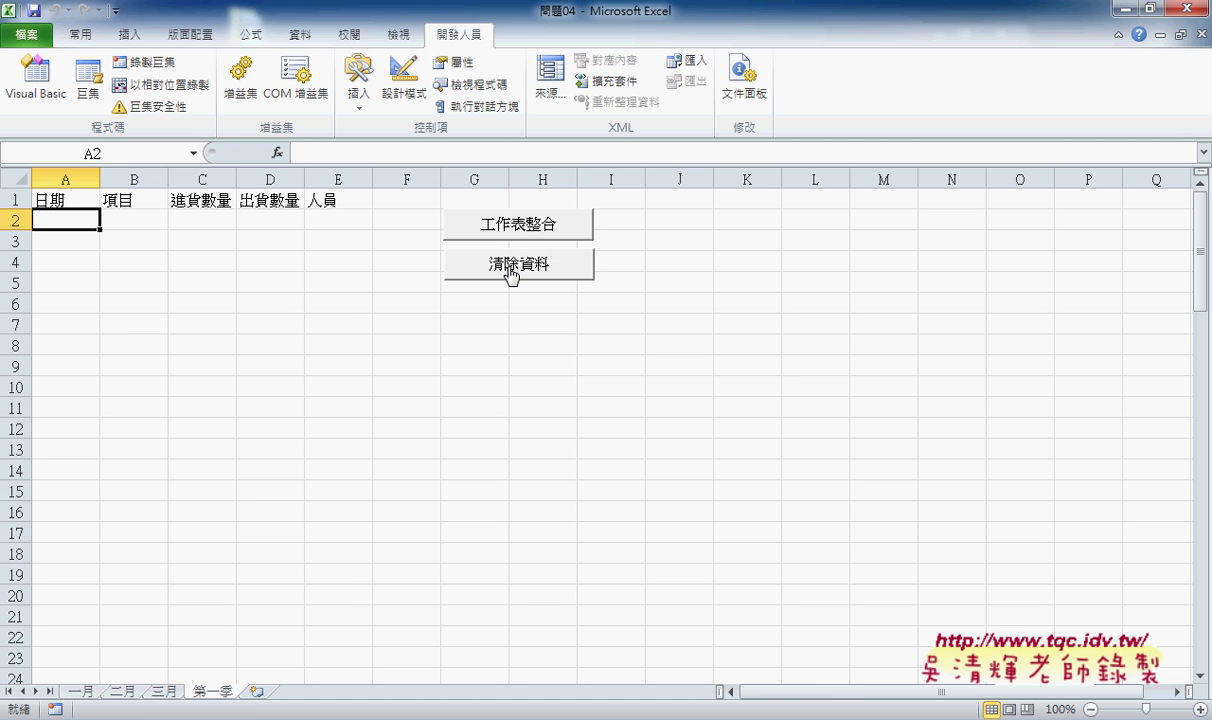
click(511, 240)
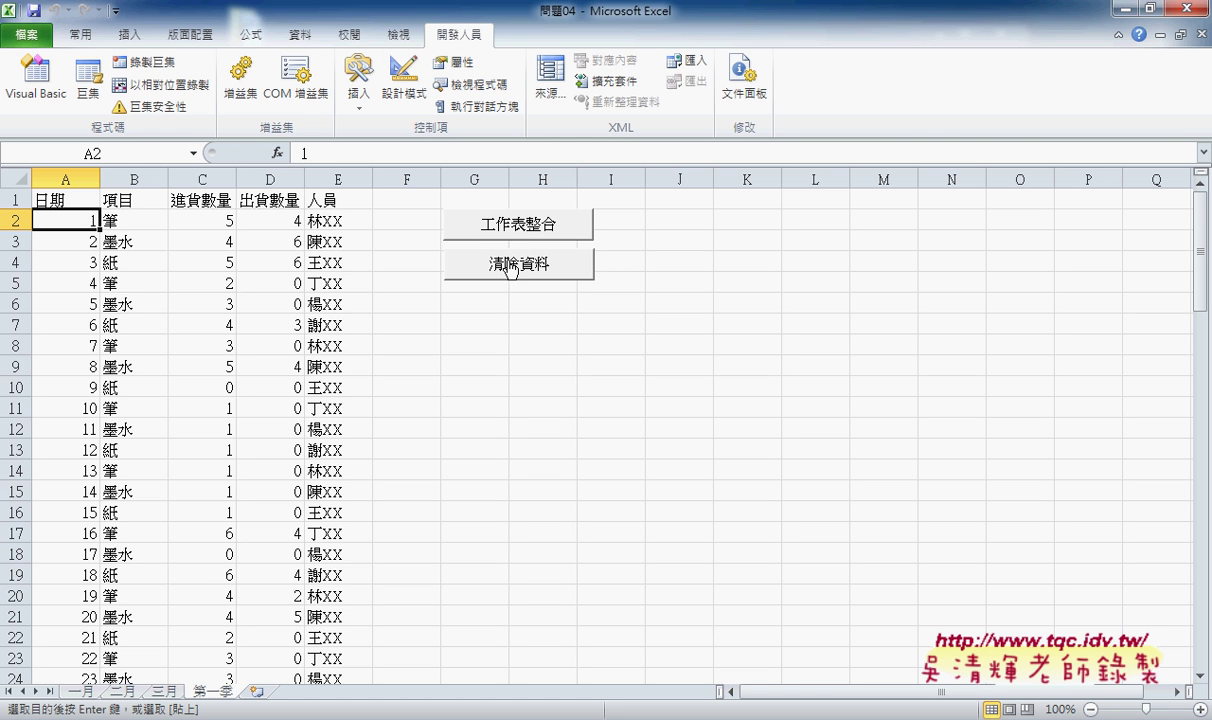
Run the 清除資料 macro to wipe the 第一季 data rows below the headers
click(512, 266)
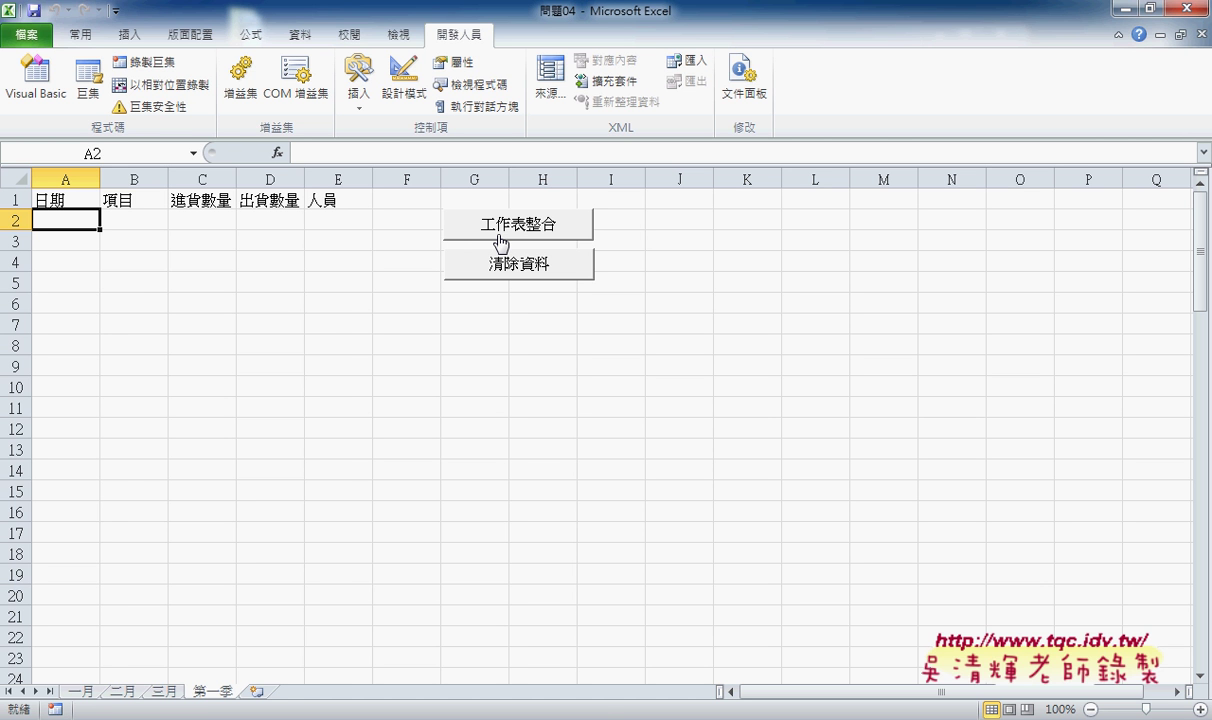
Run 工作表整合 and then 清除資料 again, and bring up the 程式碼 Google Doc in Chrome
click(499, 236)
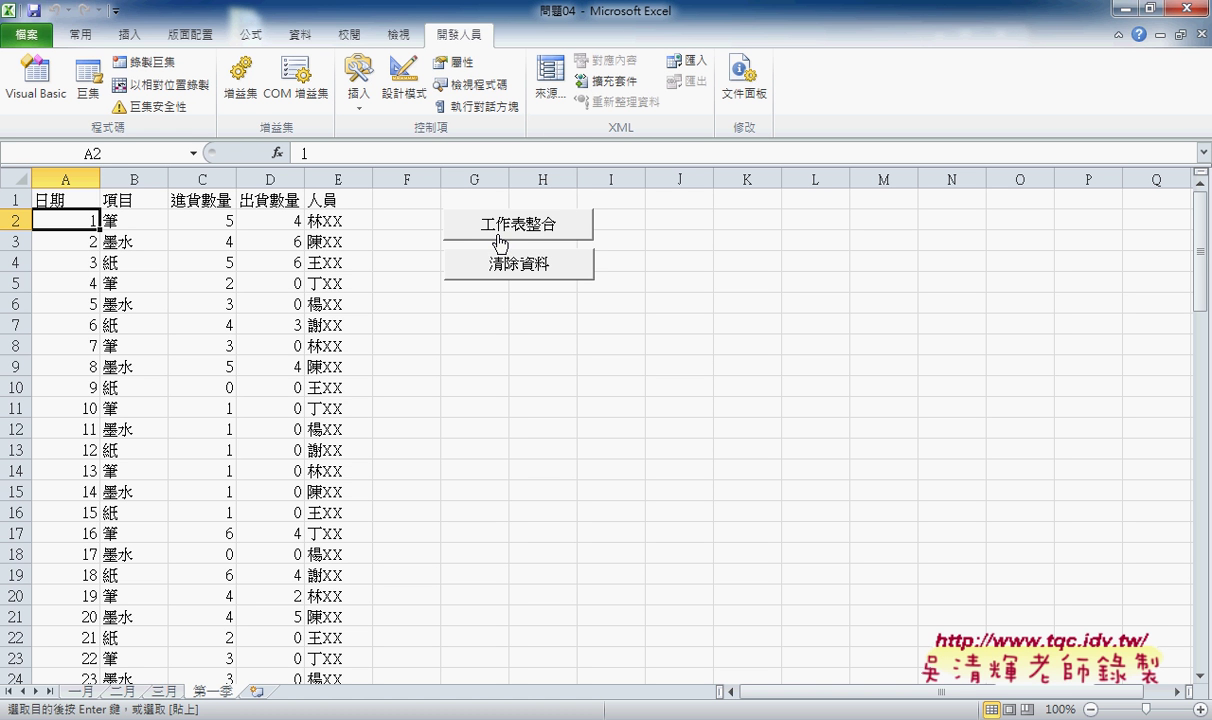
click(508, 272)
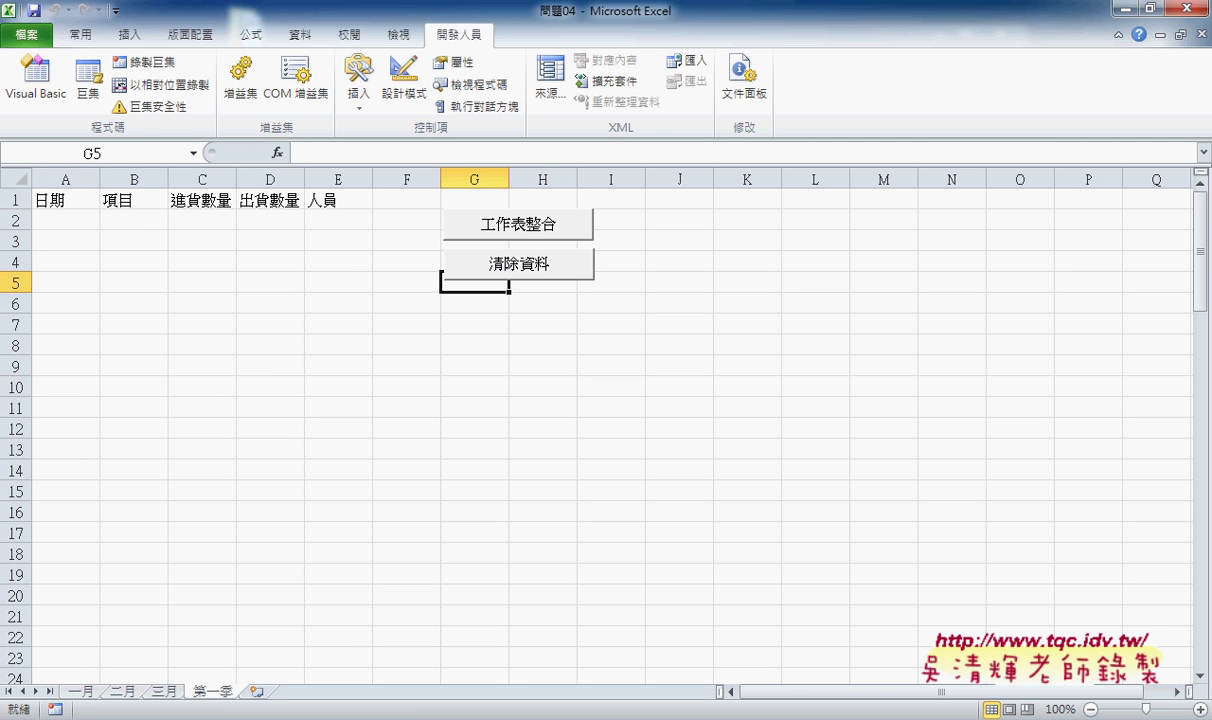
click(222, 663)
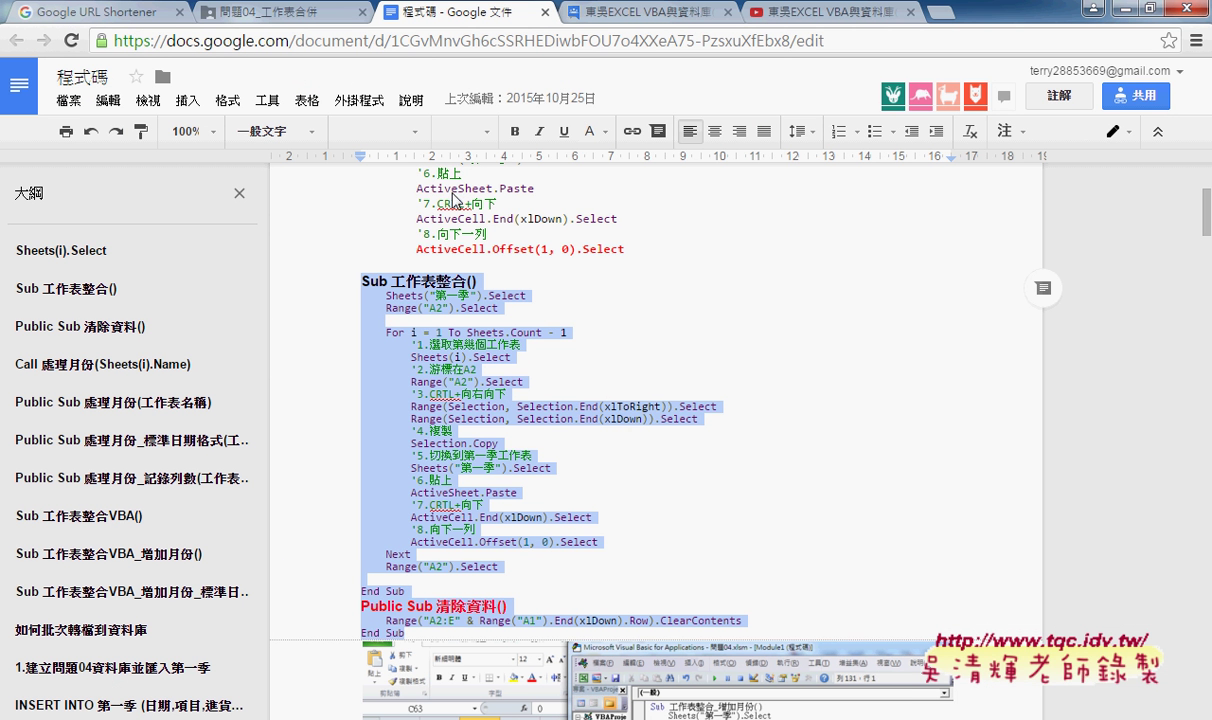
Highlight the 請先錄製單一個月份複製的巨集並修改 heading and the step 1 sheet-selection comment
scroll(308, 227, up, 3)
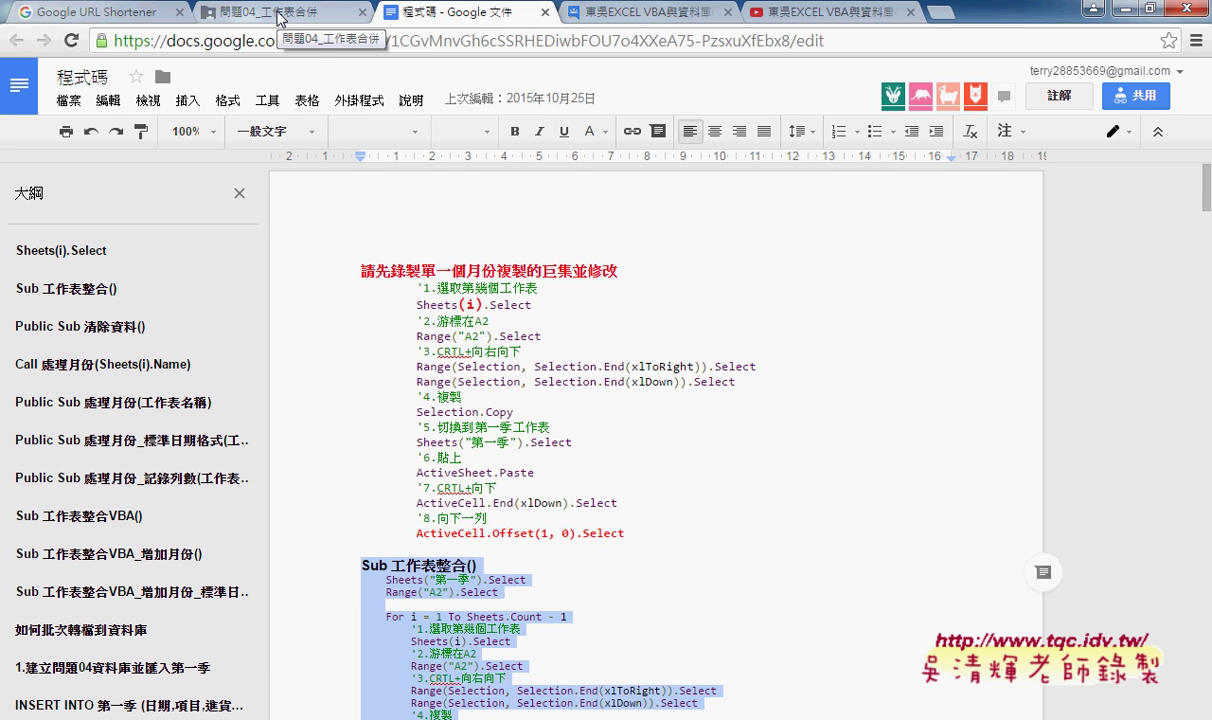
drag(361, 271, 618, 270)
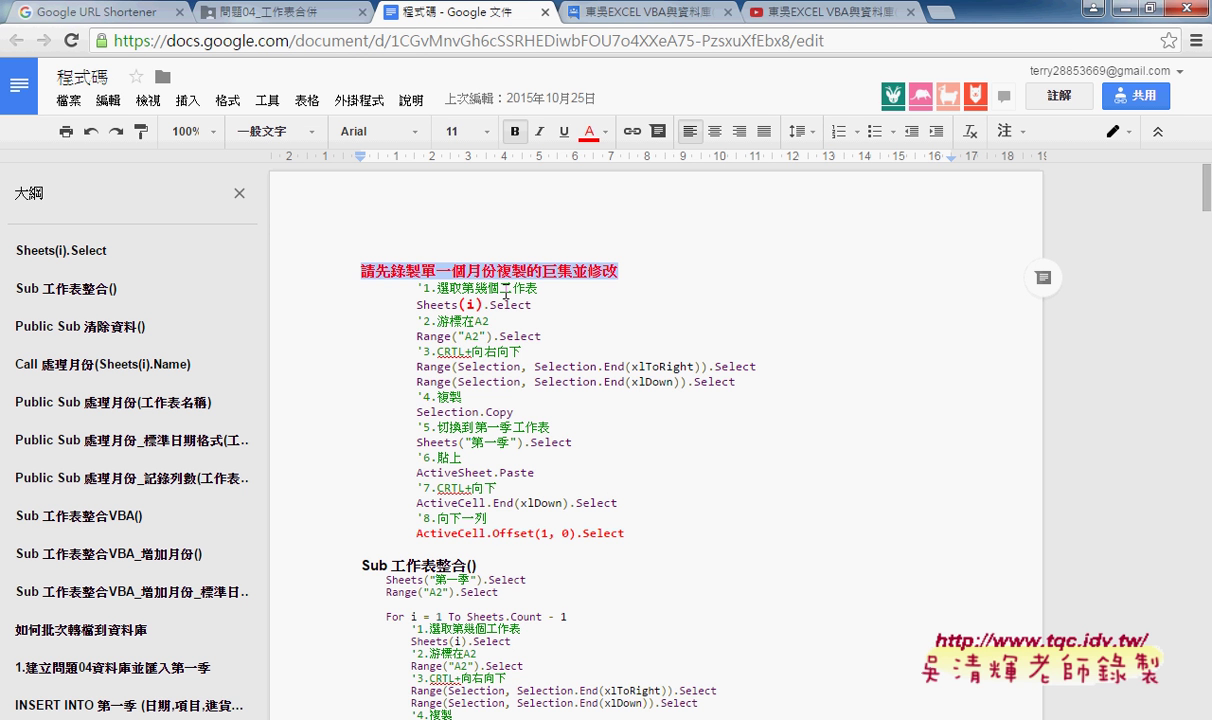
drag(423, 288, 539, 289)
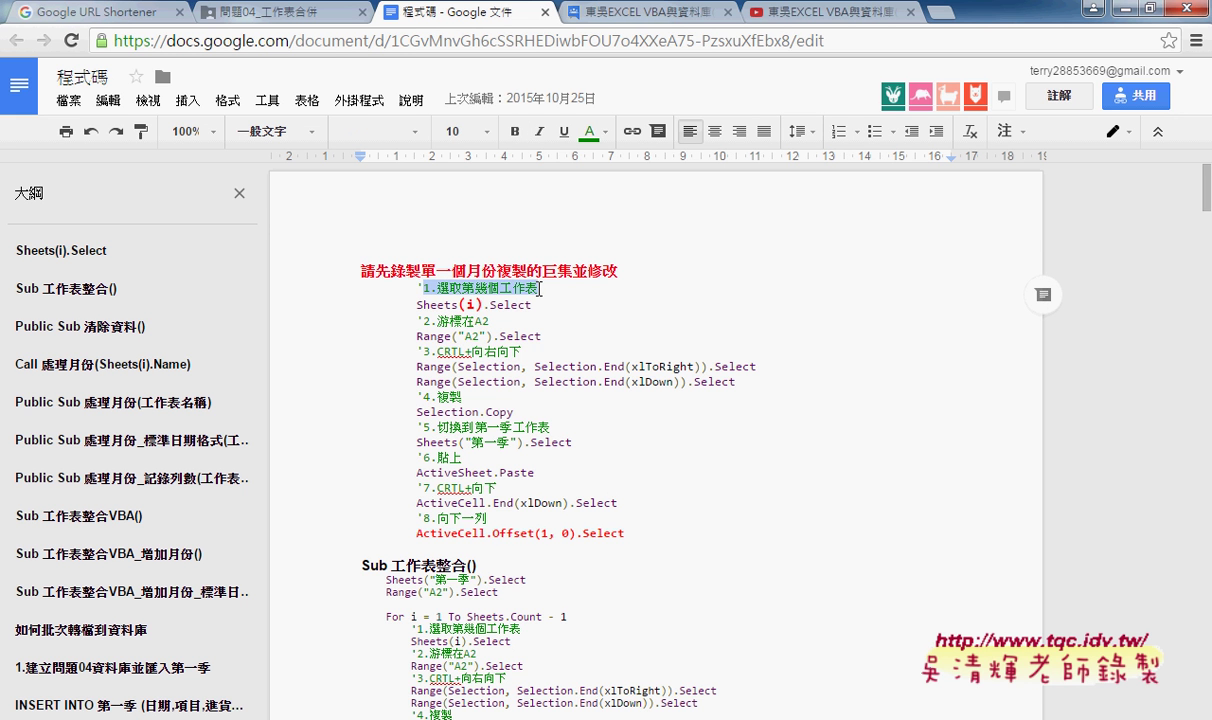
click(418, 321)
drag(418, 321, 500, 321)
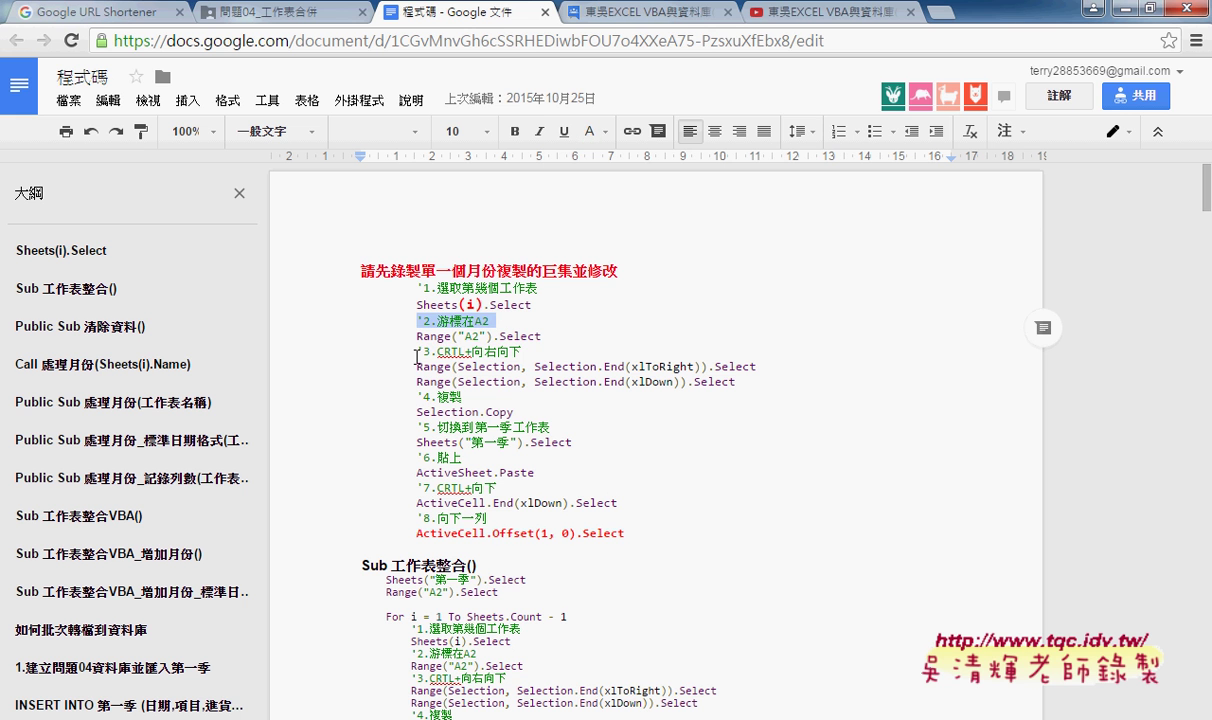
drag(418, 352, 521, 352)
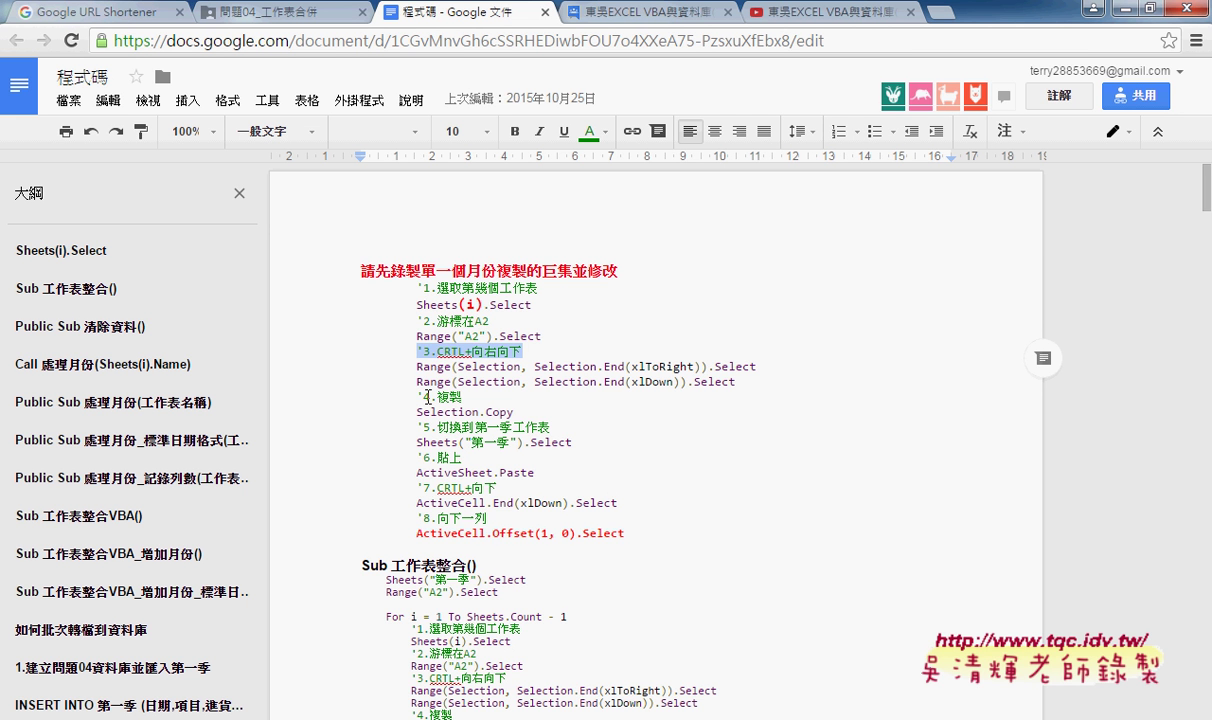
mouse_move(462, 397)
mouse_down()
mouse_move(419, 400)
mouse_move(478, 412)
mouse_move(420, 411)
mouse_up()
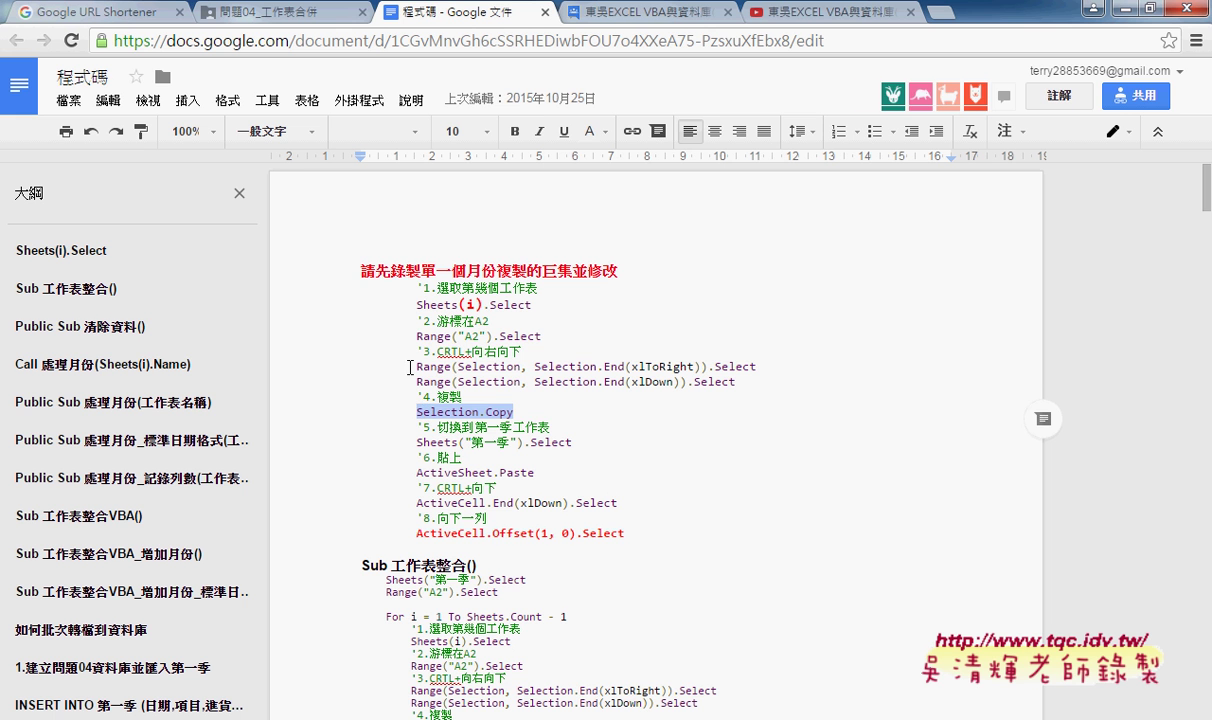
drag(417, 367, 760, 366)
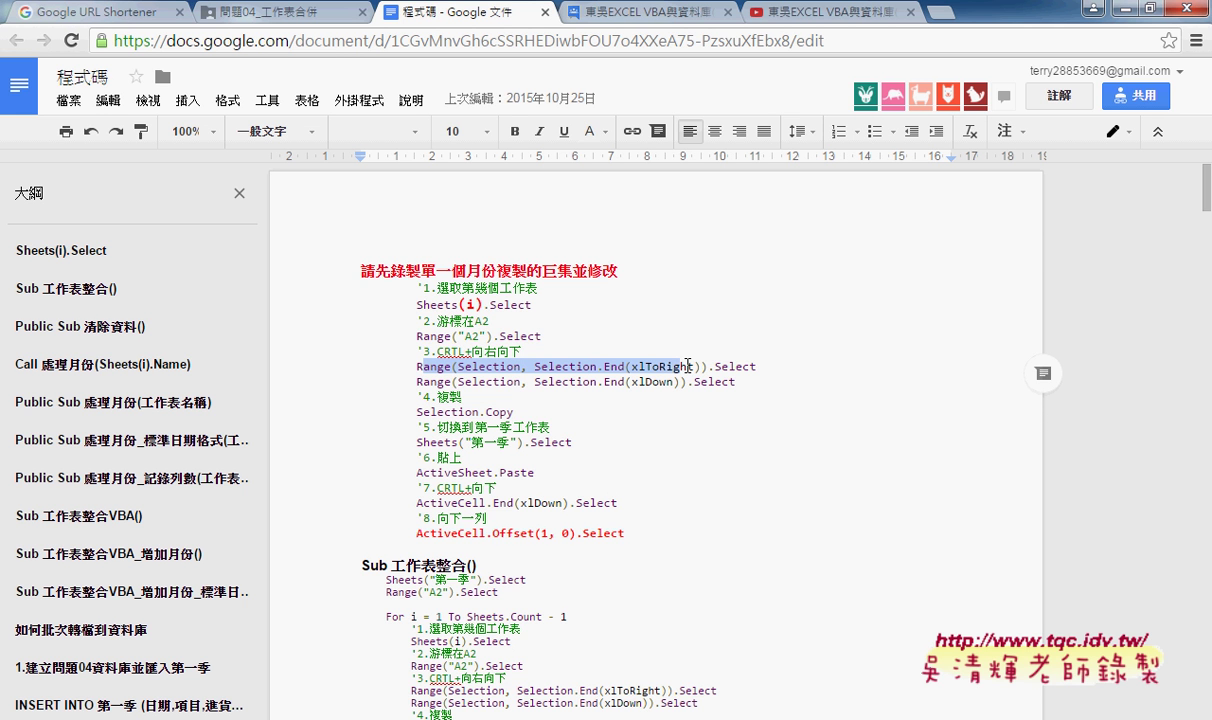
click(411, 367)
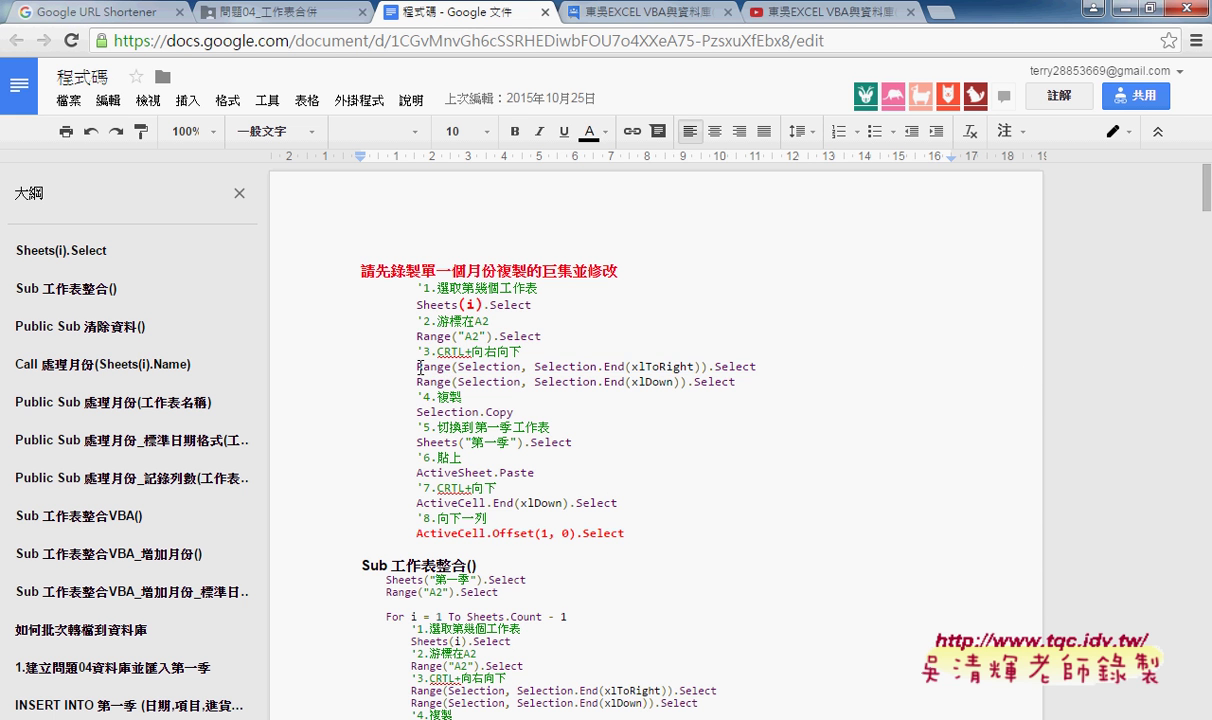
drag(411, 367, 776, 382)
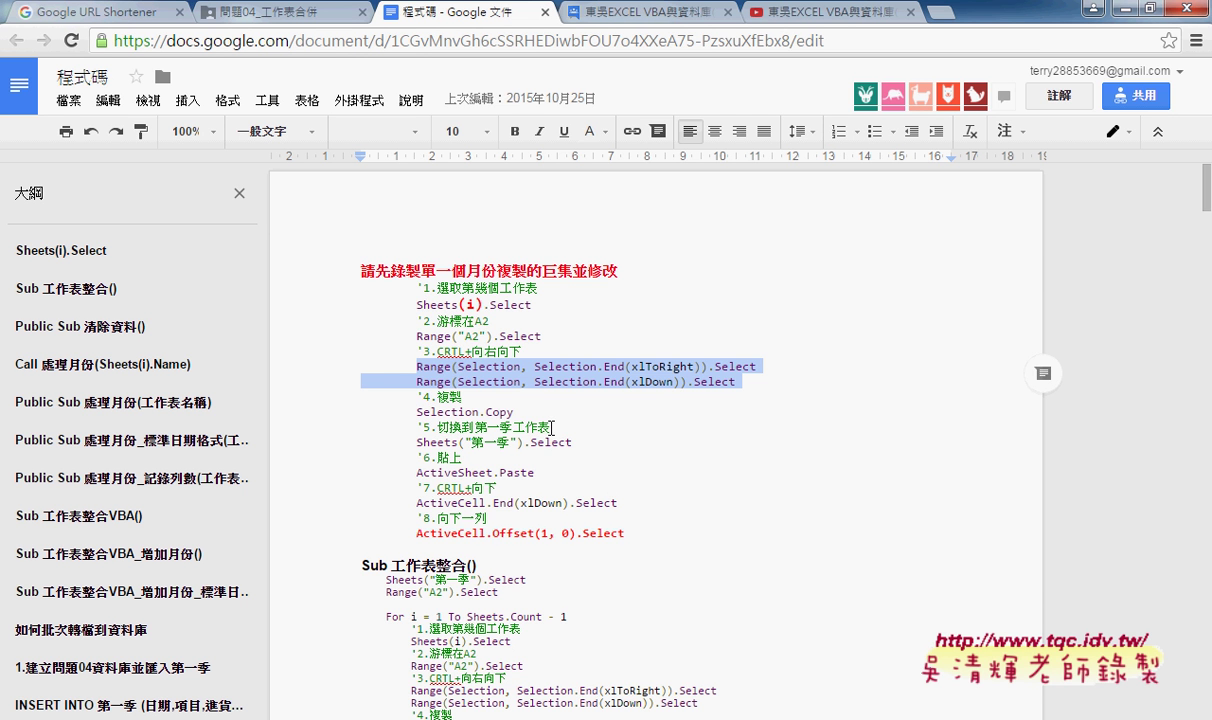
drag(550, 427, 418, 432)
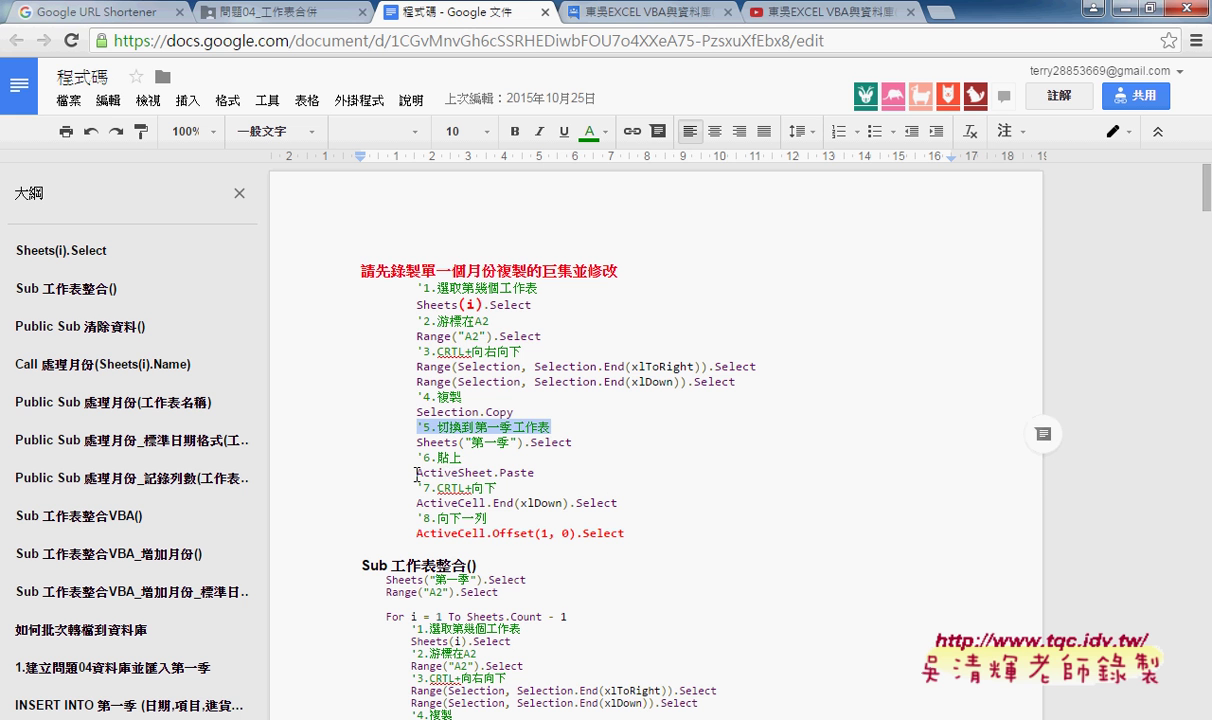
drag(417, 472, 492, 474)
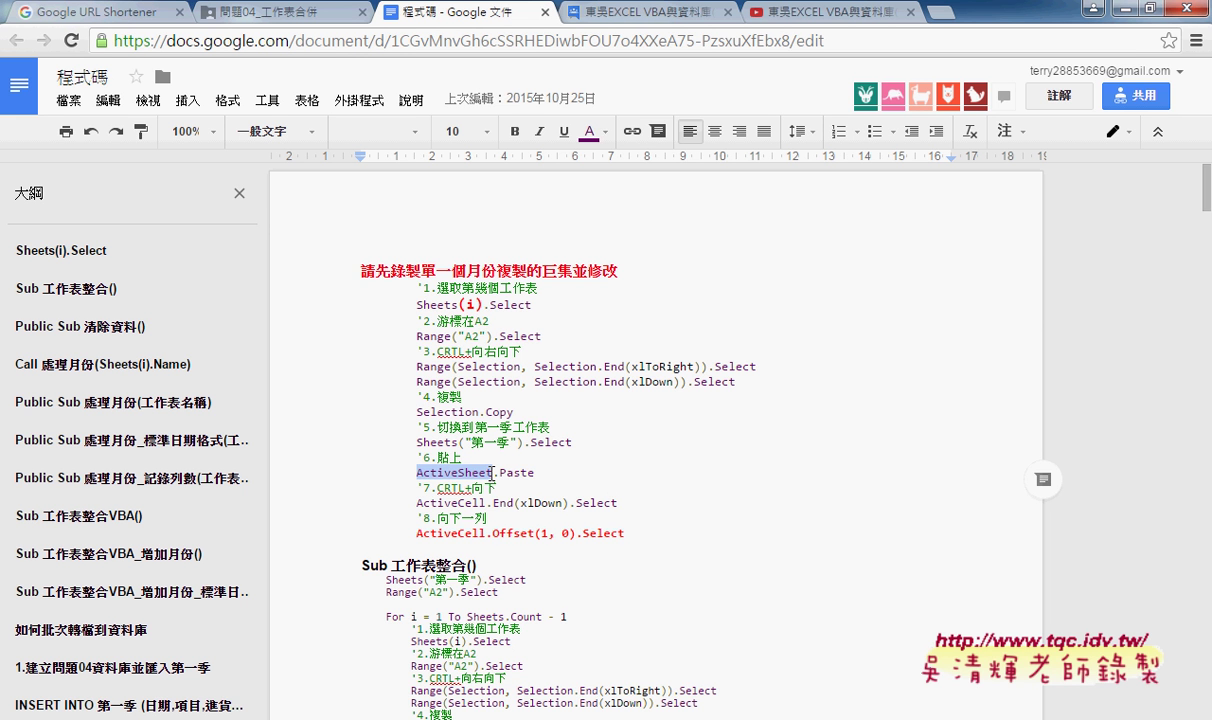
double_click(500, 473)
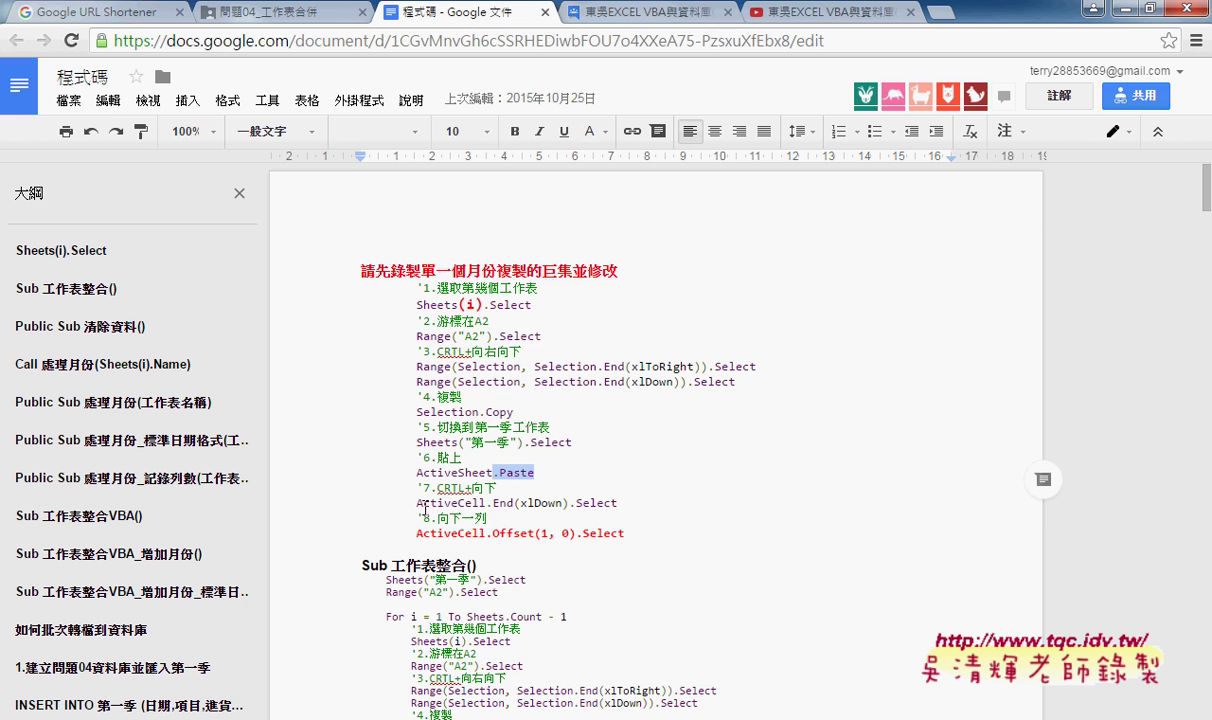
double_click(503, 503)
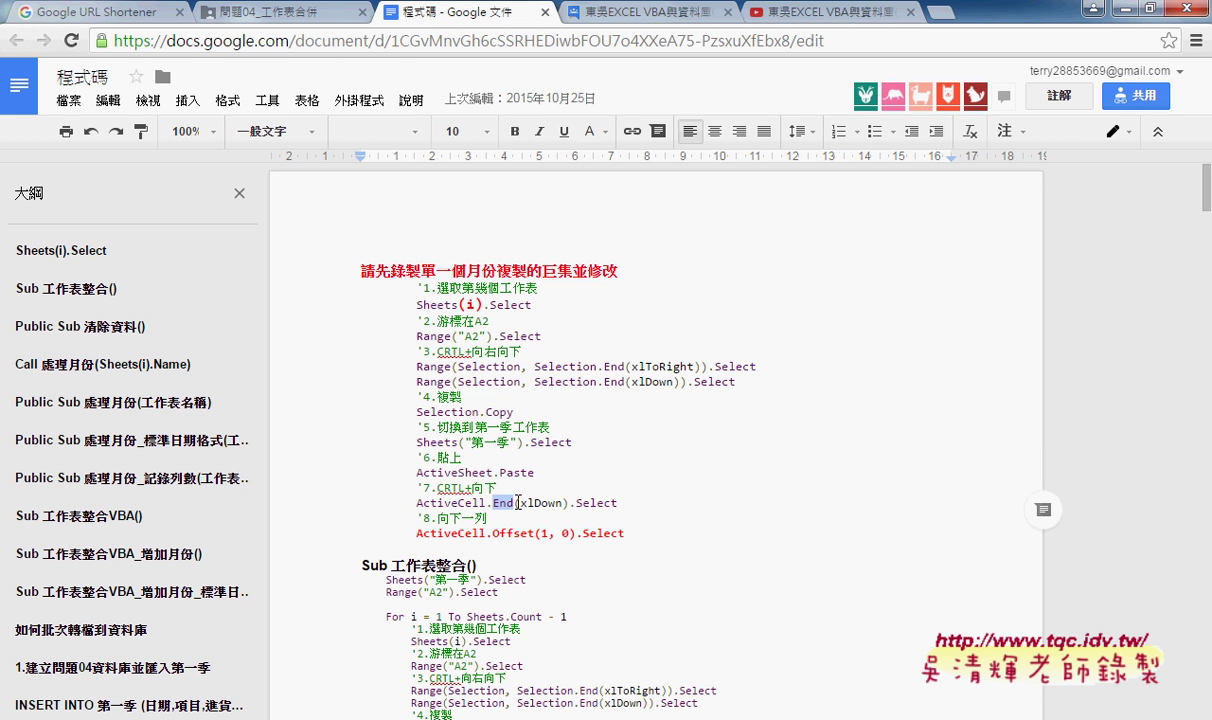
drag(416, 503, 487, 505)
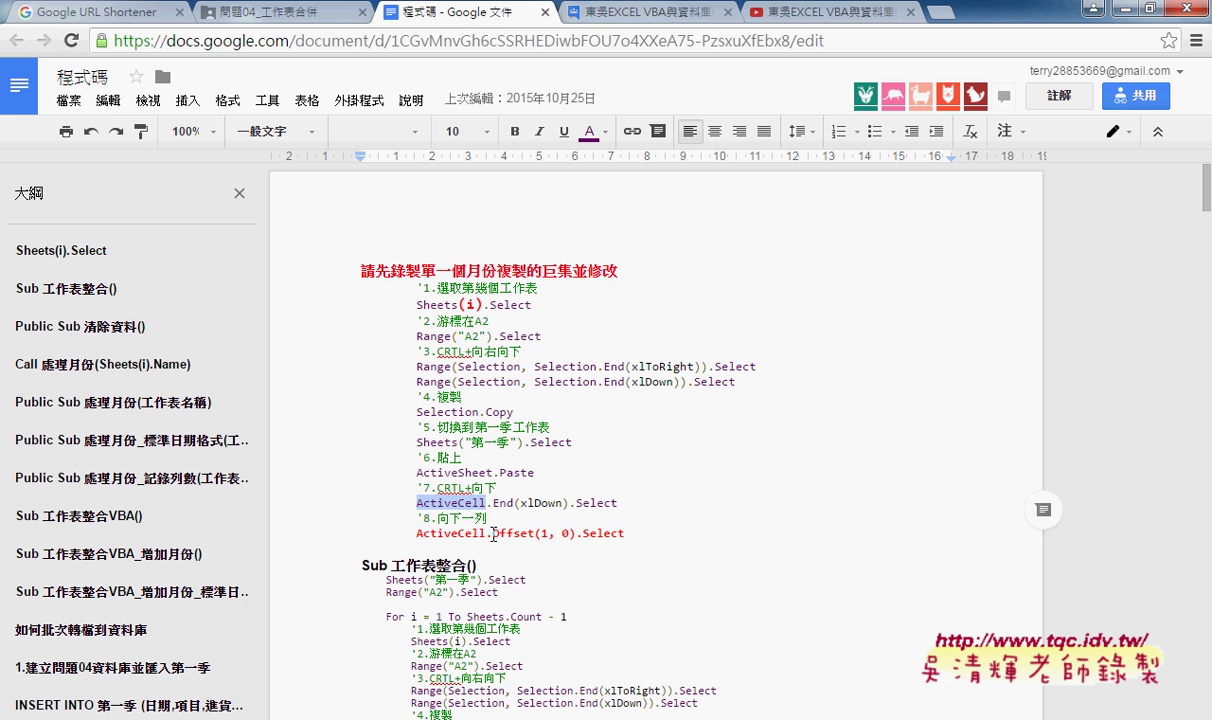
drag(492, 533, 533, 530)
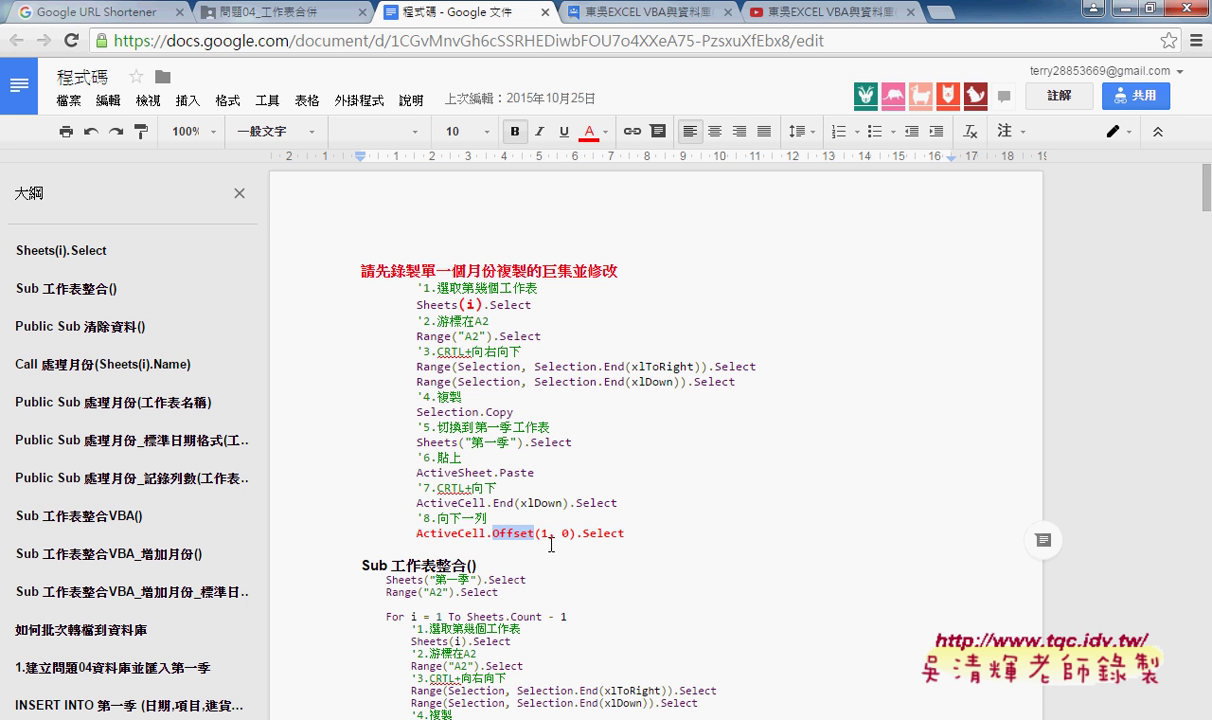
Delete the trailing .Select so step 8 reads ActiveCell.Offset(1, 0)
click(542, 533)
drag(624, 533, 578, 536)
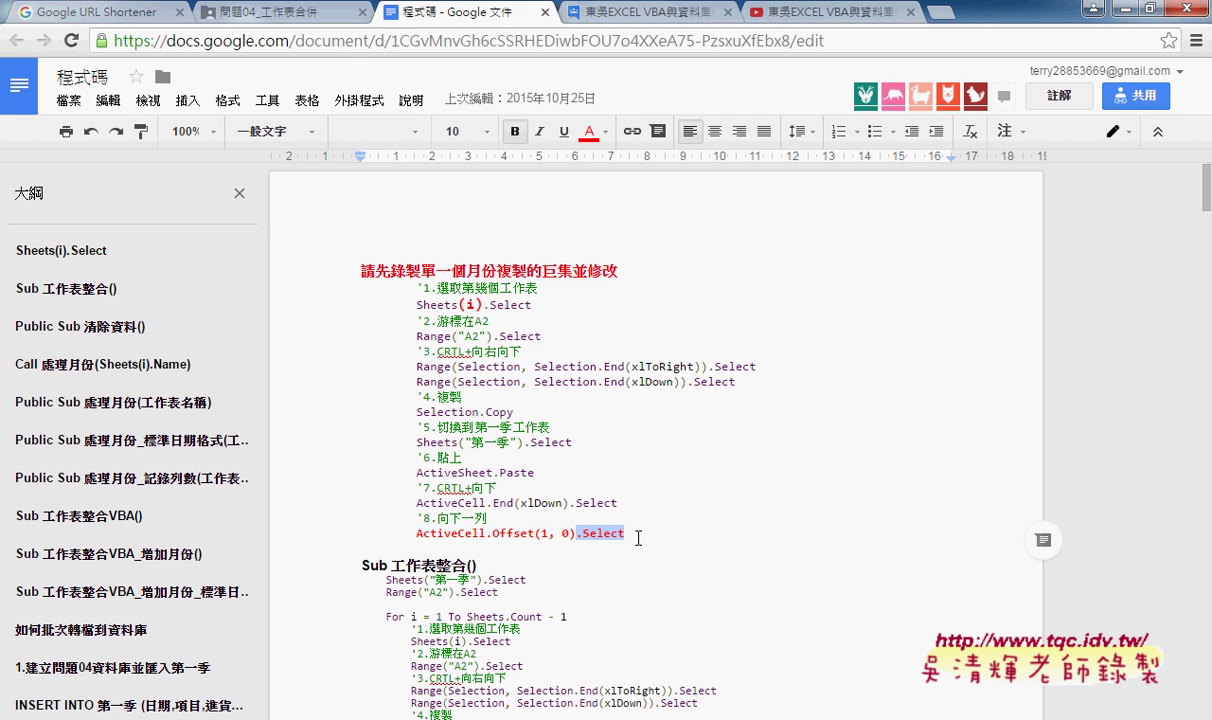
key(BackSpace)
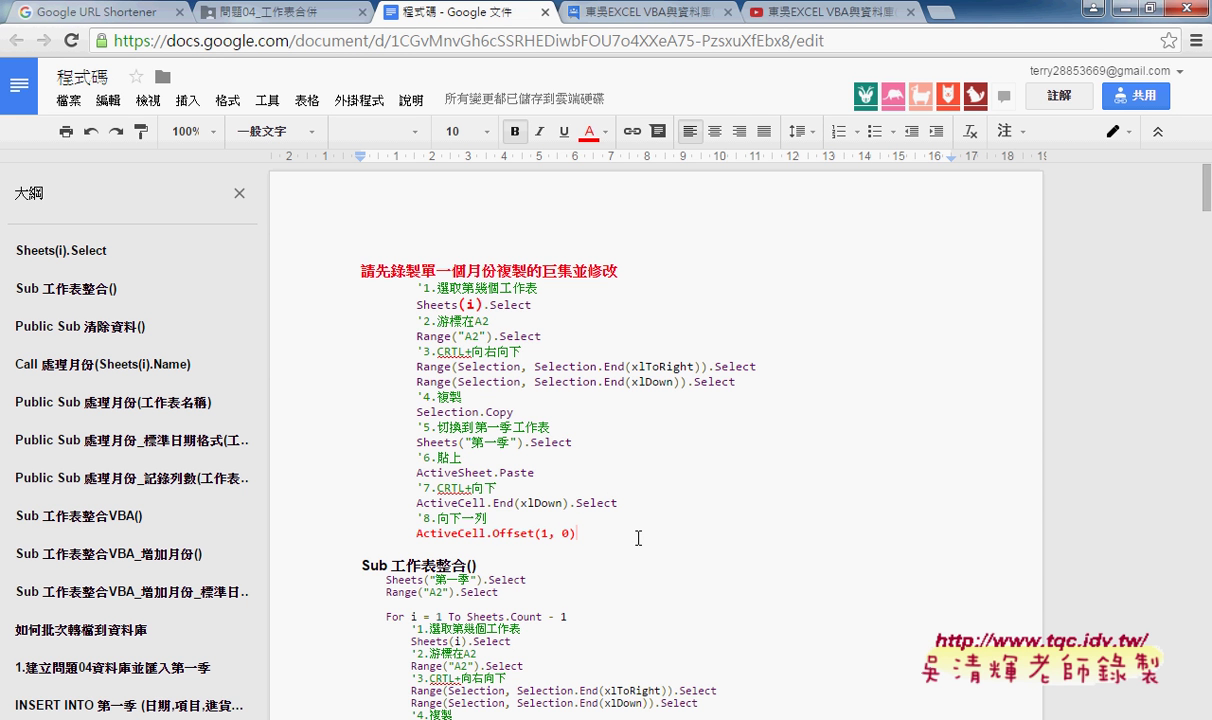
text(.Select)
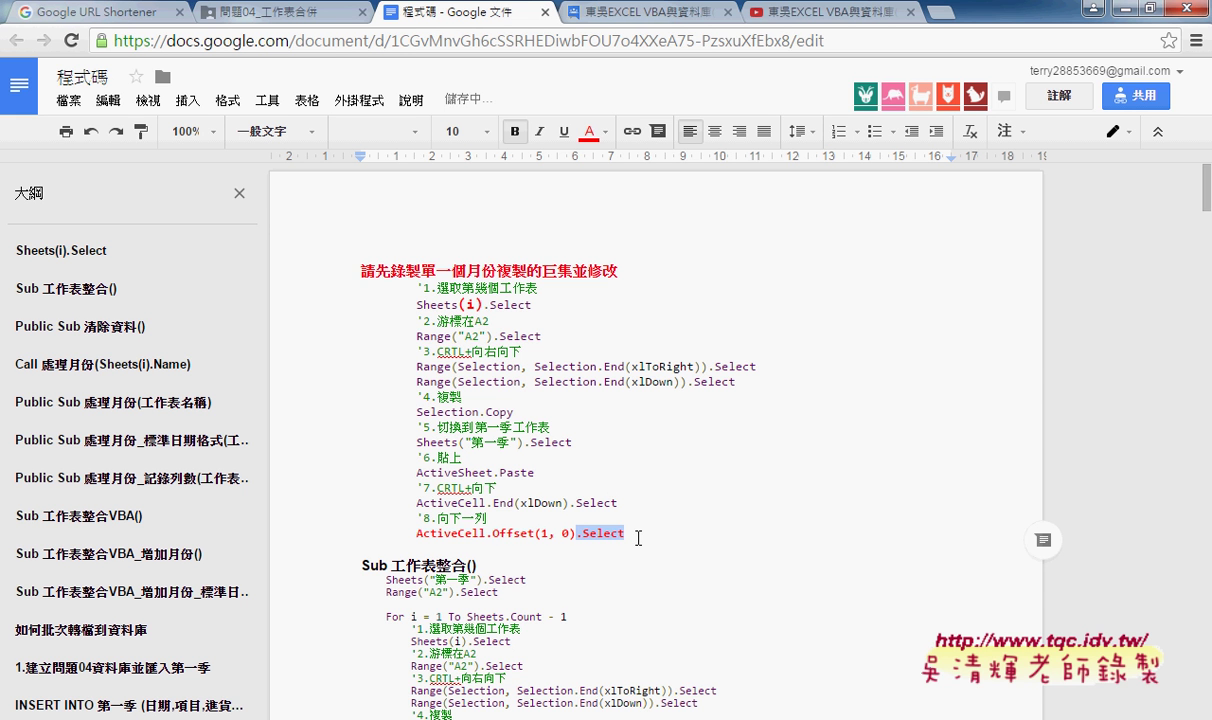
key(BackSpace)
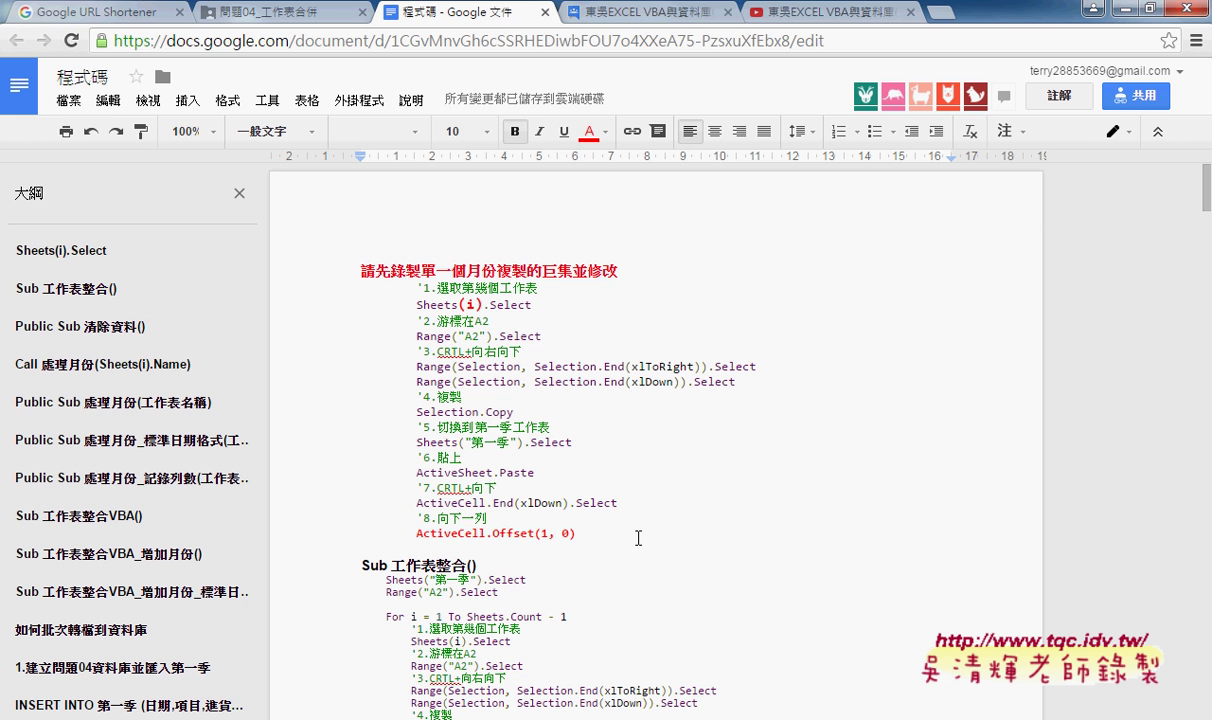
Return to Excel's 第一季 sheet, select an empty cell, and bring up the 錄製巨集 dialog
click(1093, 9)
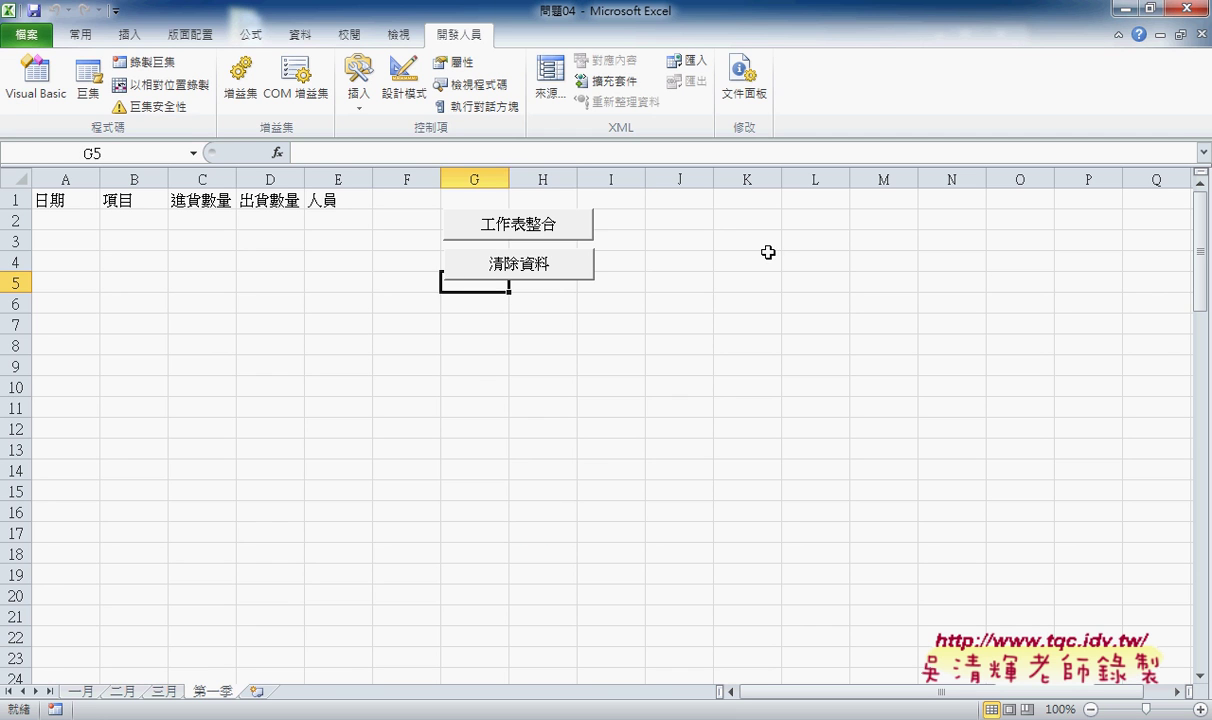
click(605, 402)
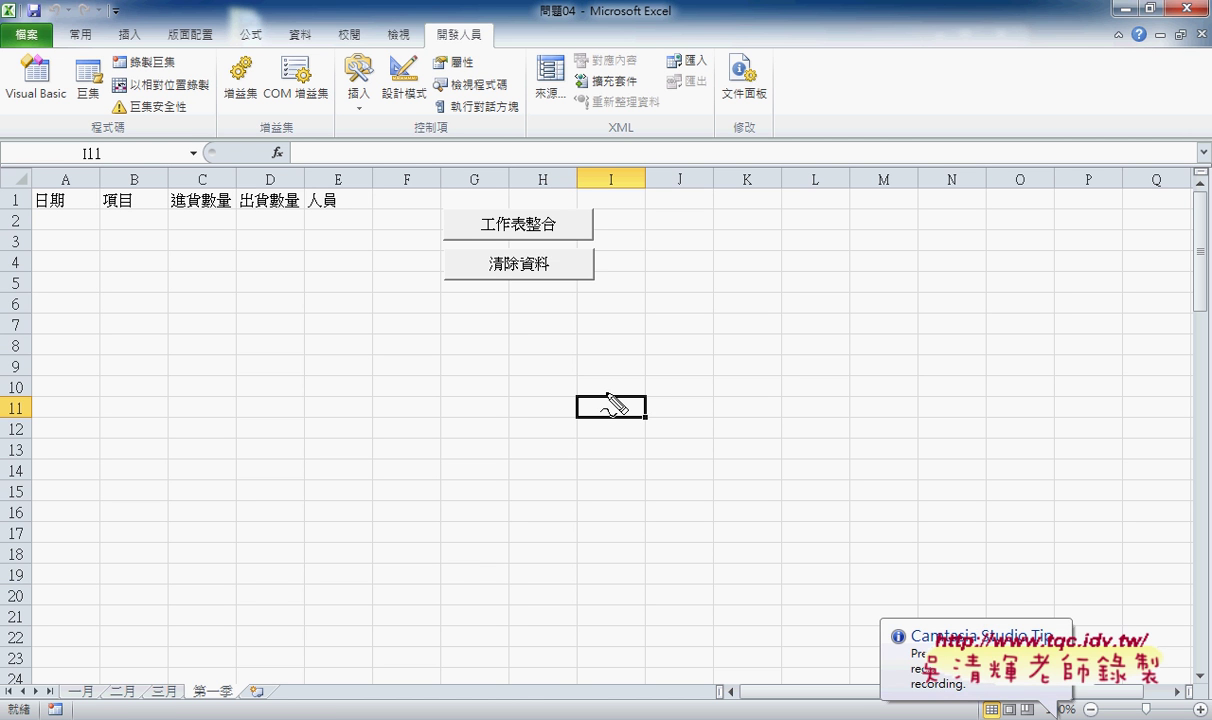
drag(228, 706, 182, 672)
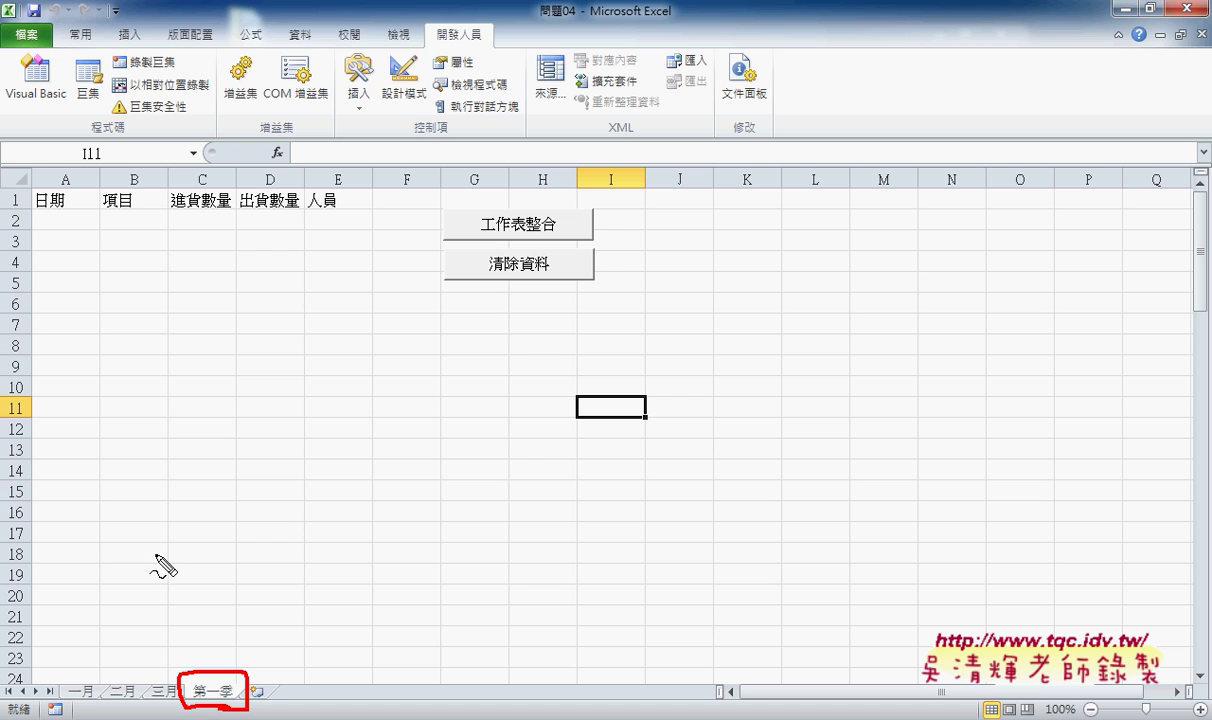
mouse_move(163, 598)
mouse_down()
mouse_move(210, 665)
mouse_move(224, 650)
mouse_up()
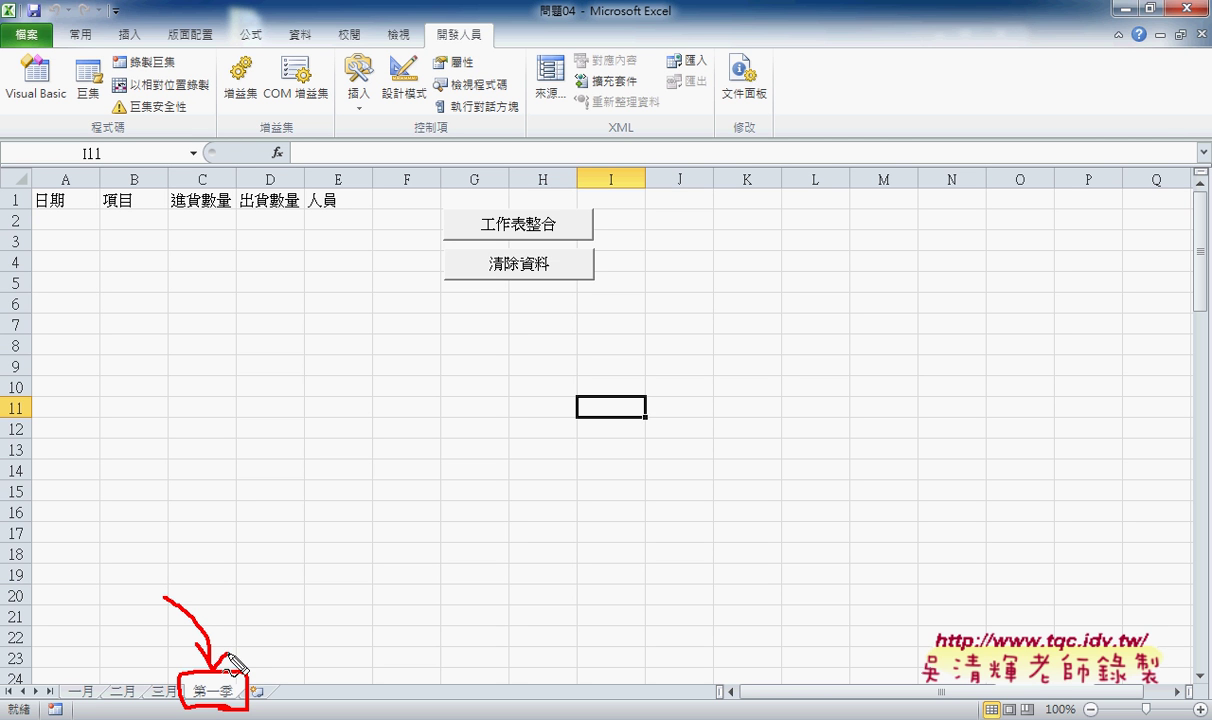
mouse_move(436, 207)
mouse_down()
mouse_move(436, 243)
mouse_move(587, 232)
mouse_up()
drag(440, 242, 585, 243)
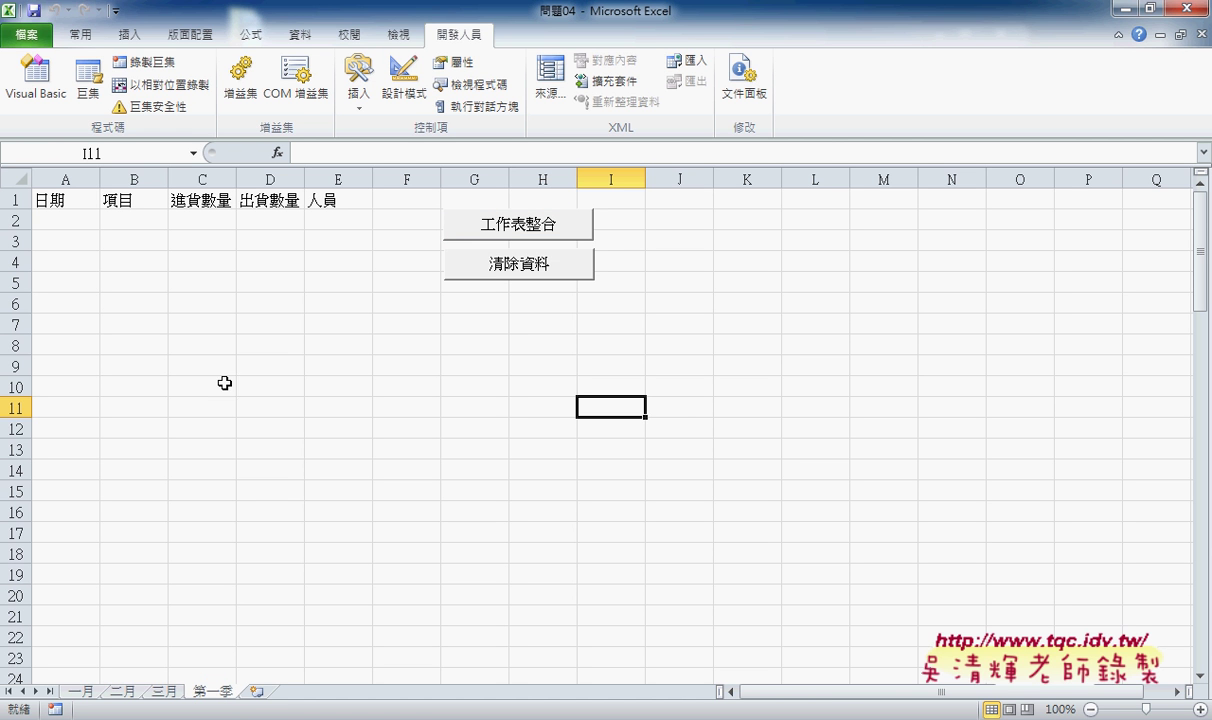
click(148, 62)
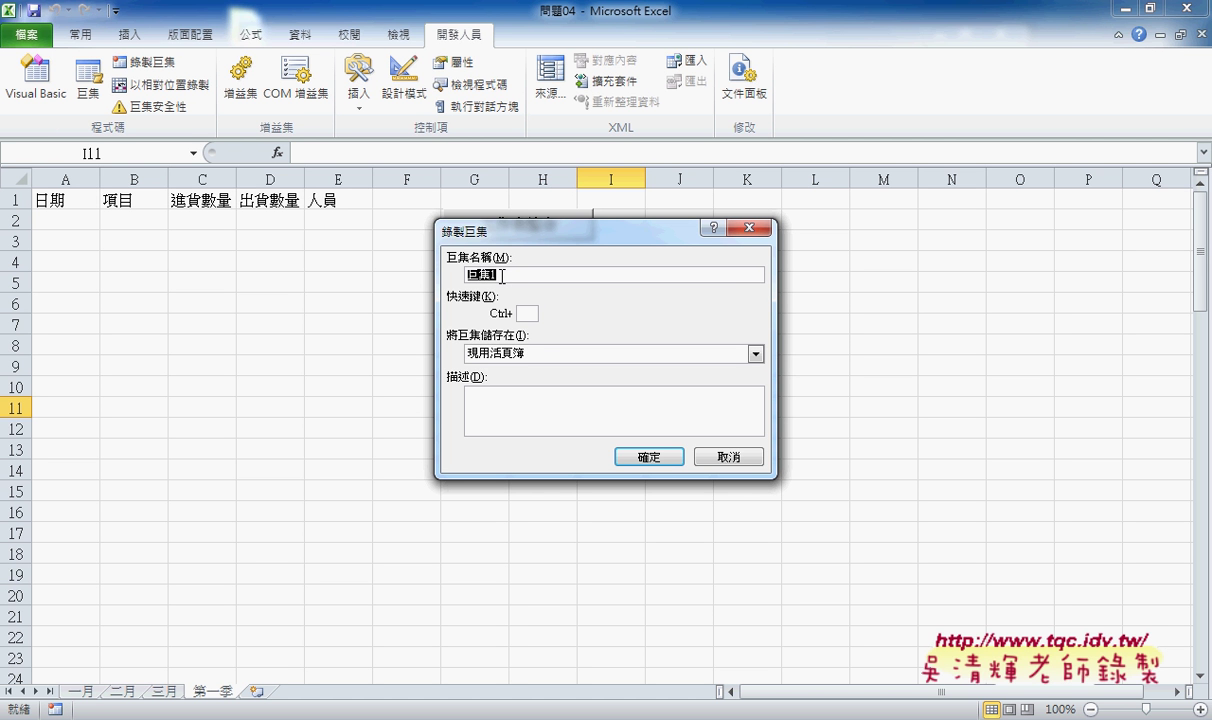
Start recording and copy the 一月 sheet's data range A2:E31
click(643, 458)
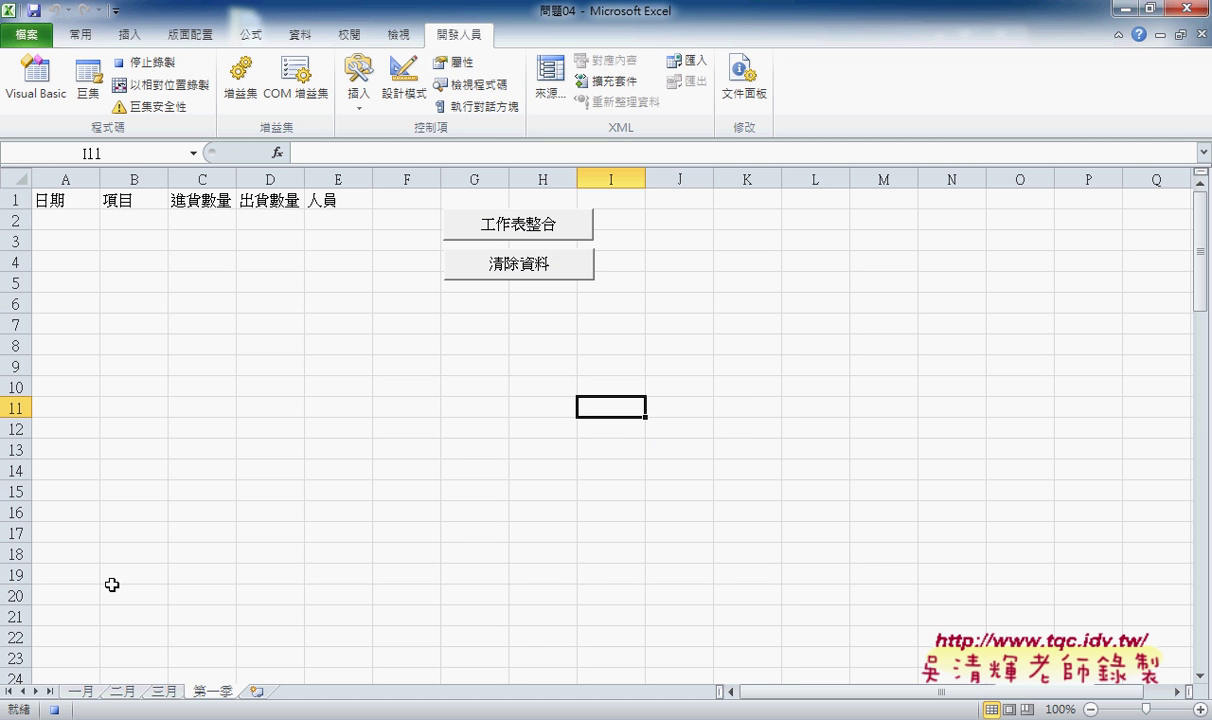
click(78, 691)
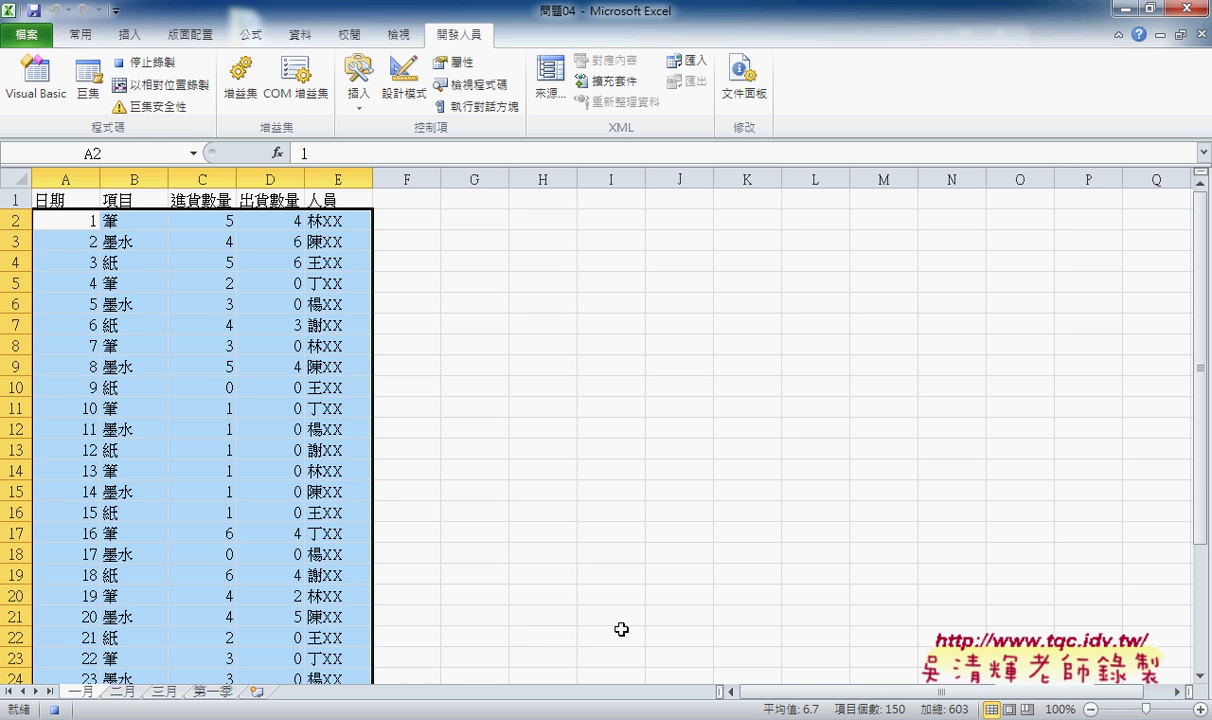
click(75, 221)
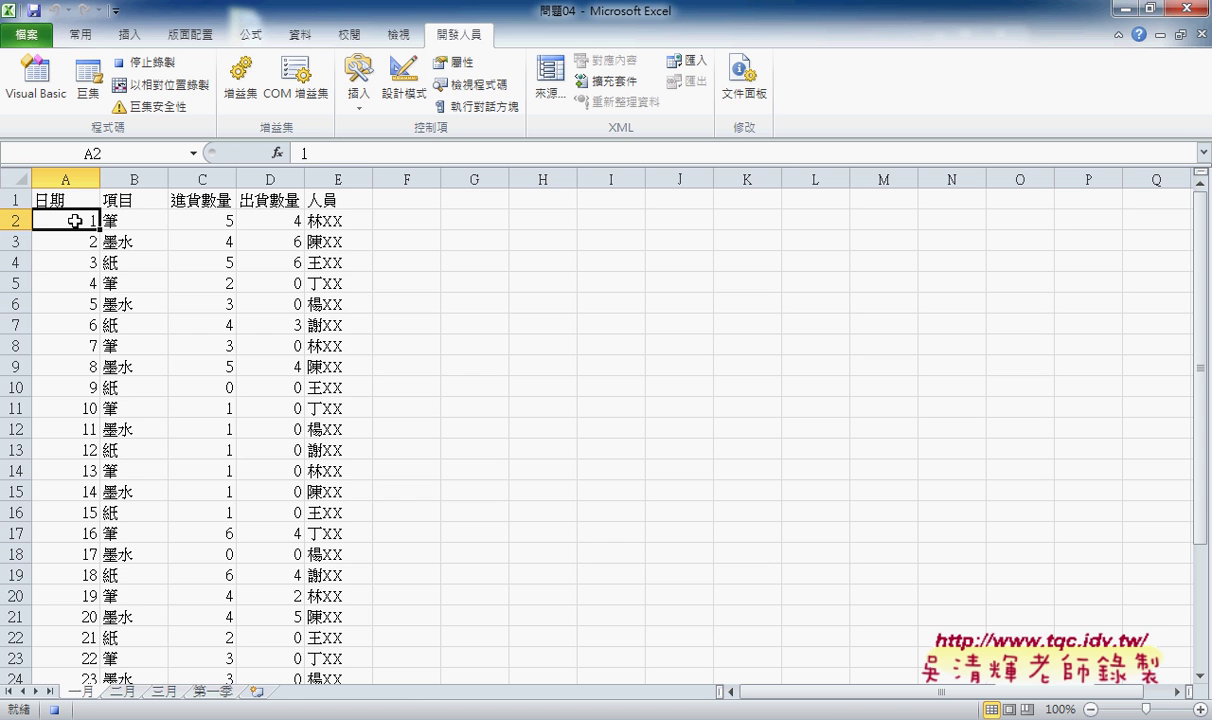
drag(75, 221, 372, 664)
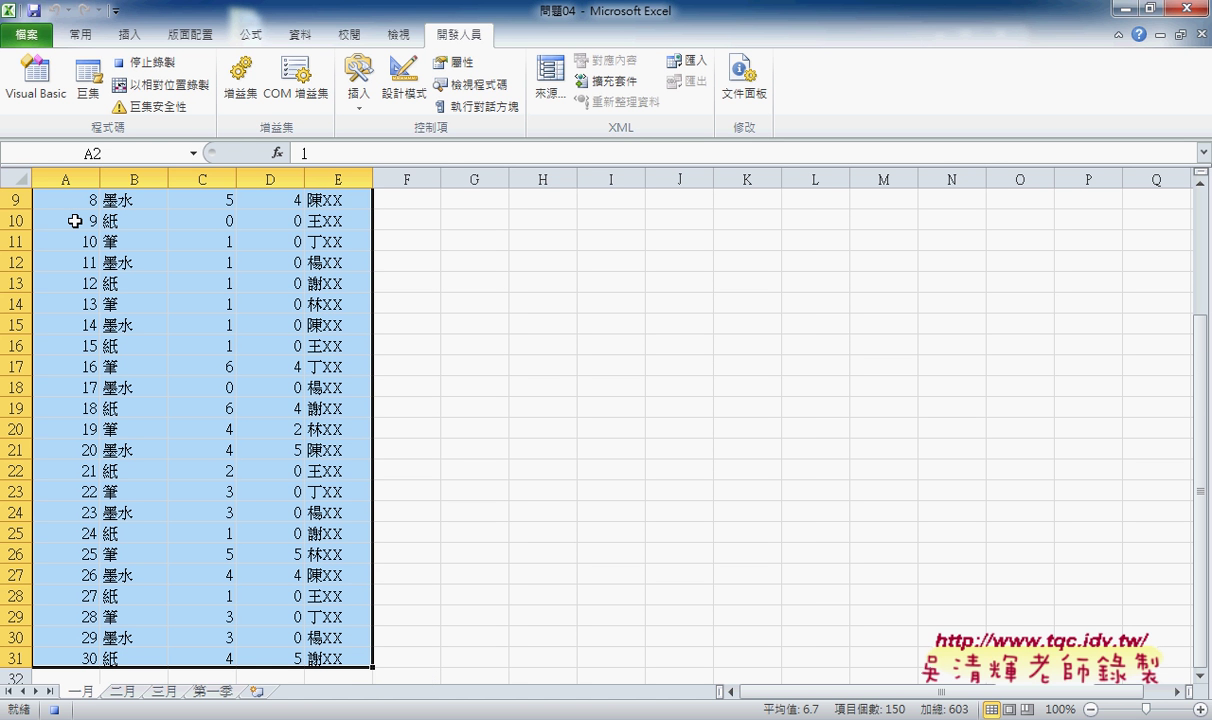
key(ctrl+c)
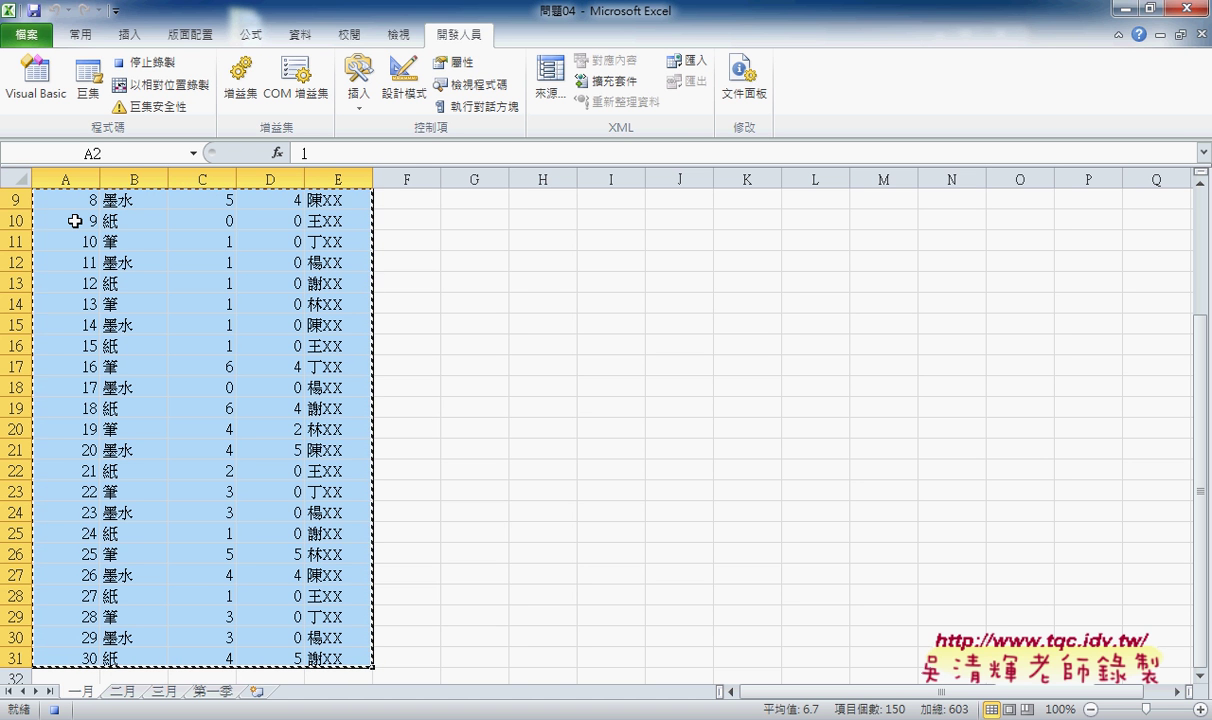
Paste it into 第一季 at A2, move to the next empty row A32, and stop recording
click(215, 693)
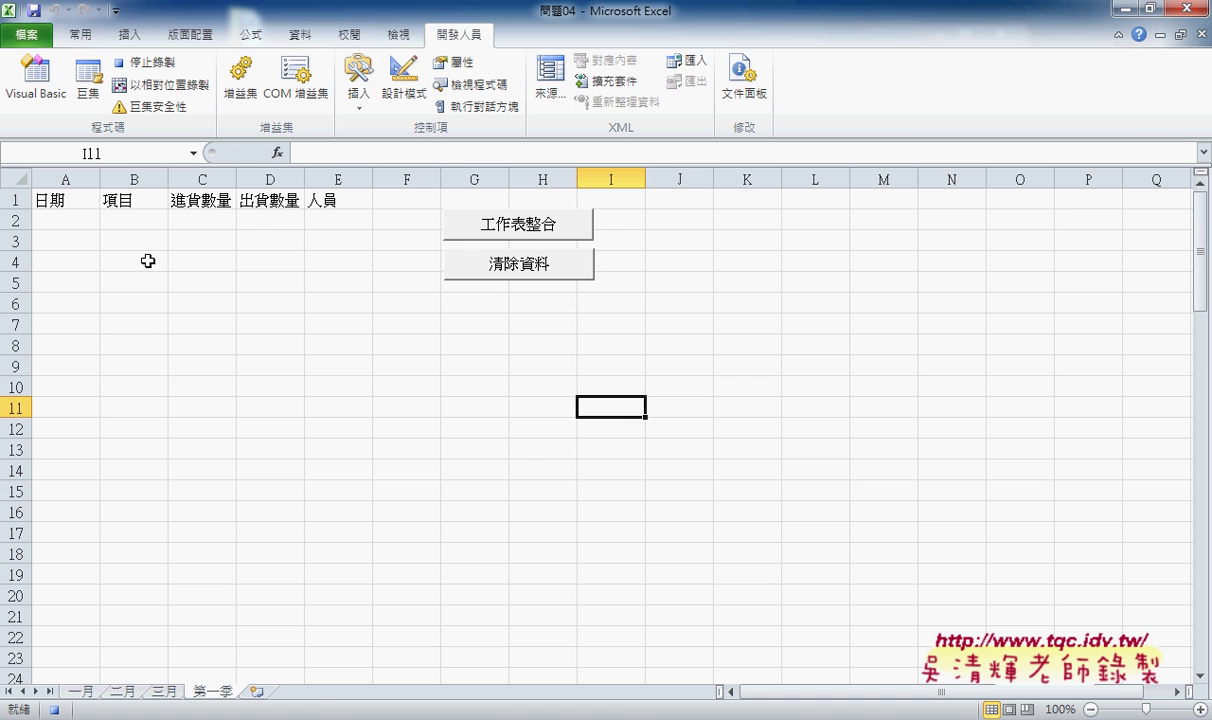
click(57, 225)
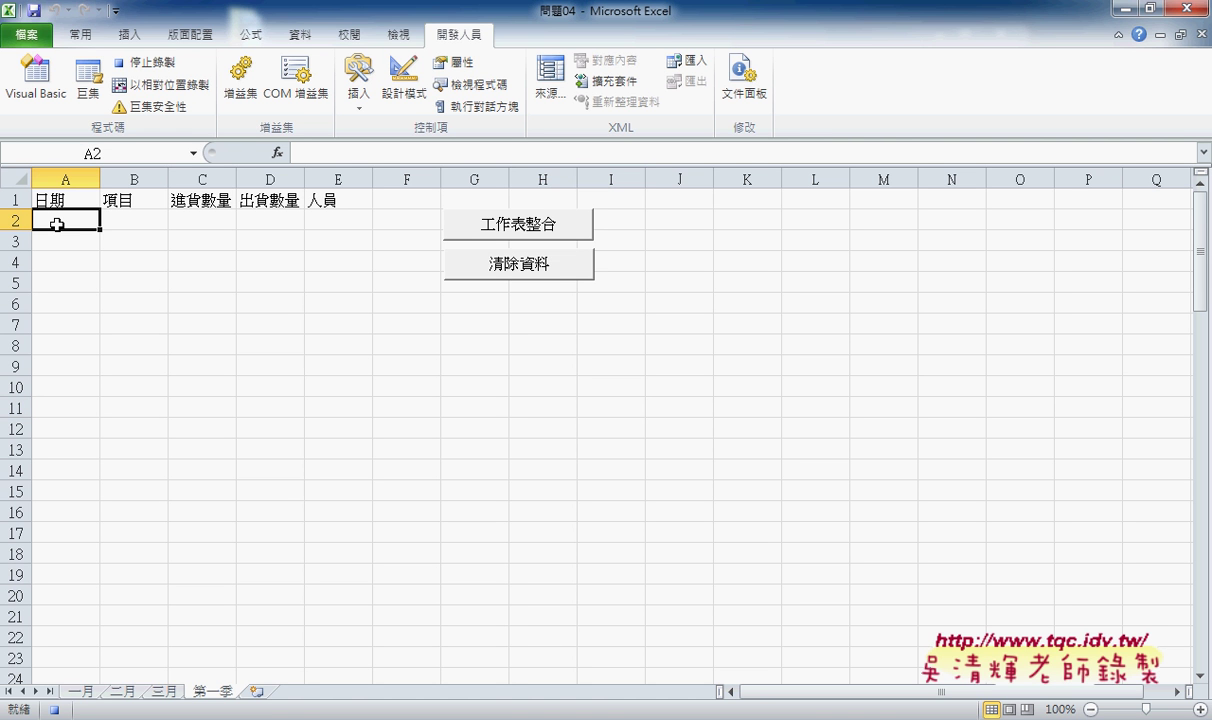
key(ctrl+v)
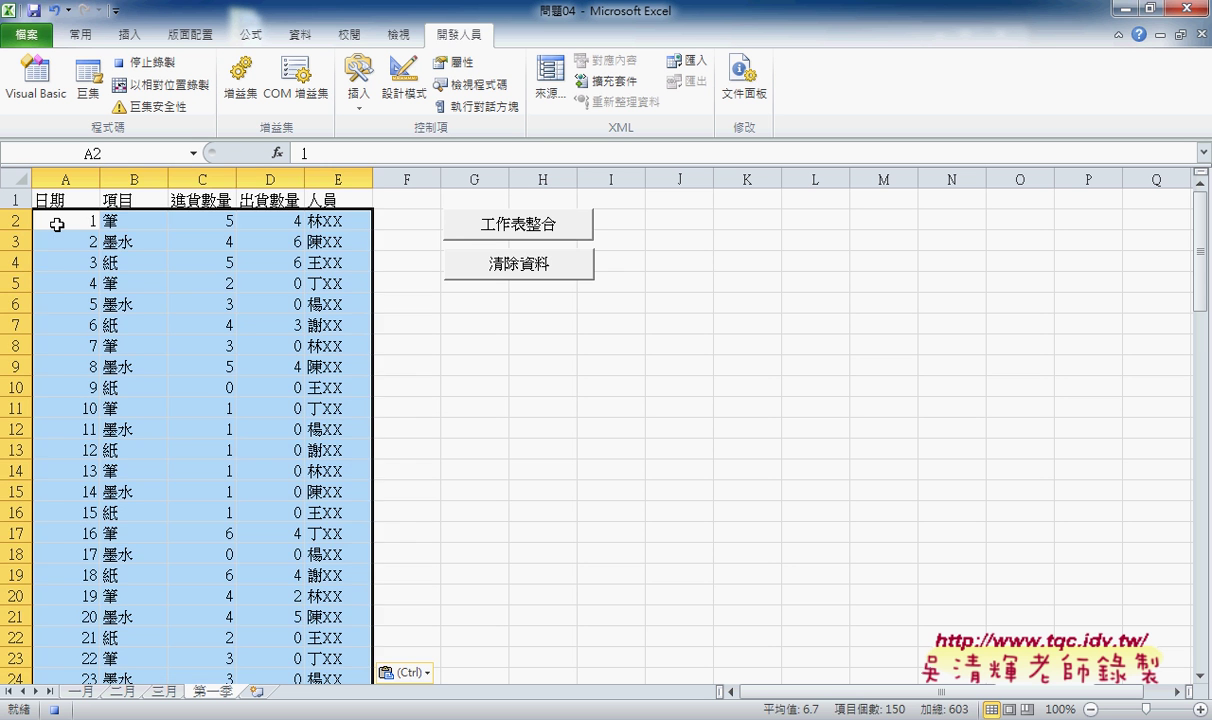
key(ctrl+Down)
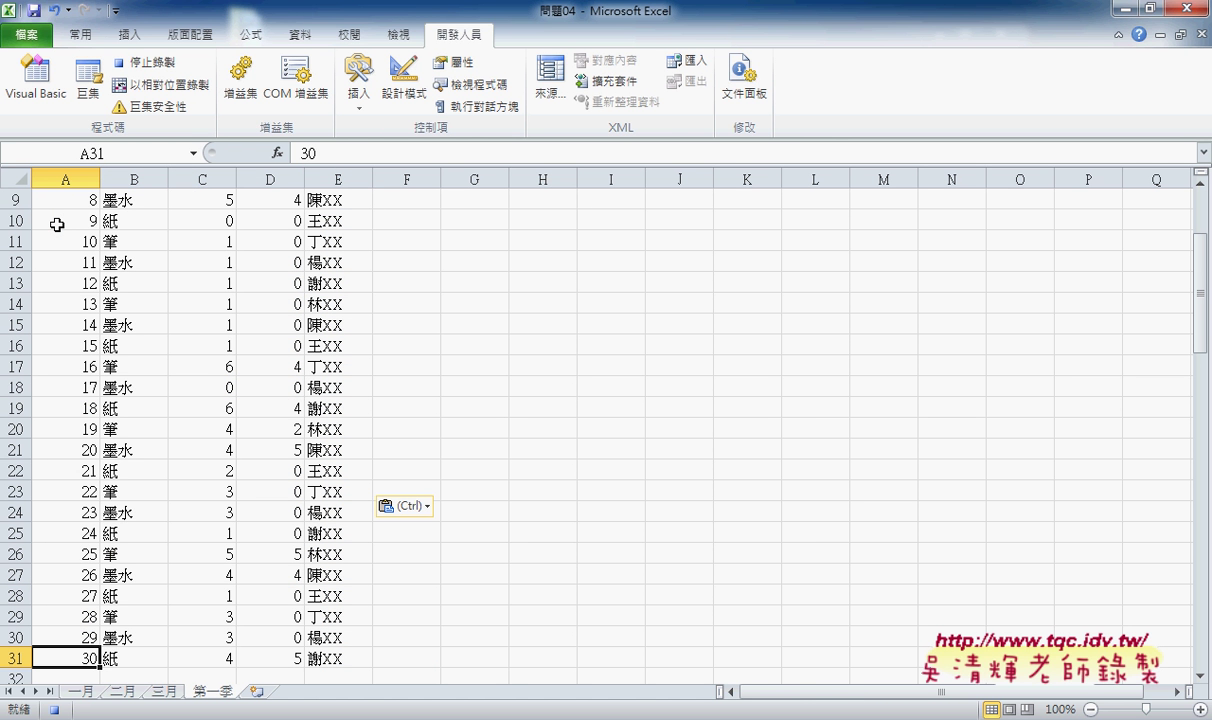
key(Down)
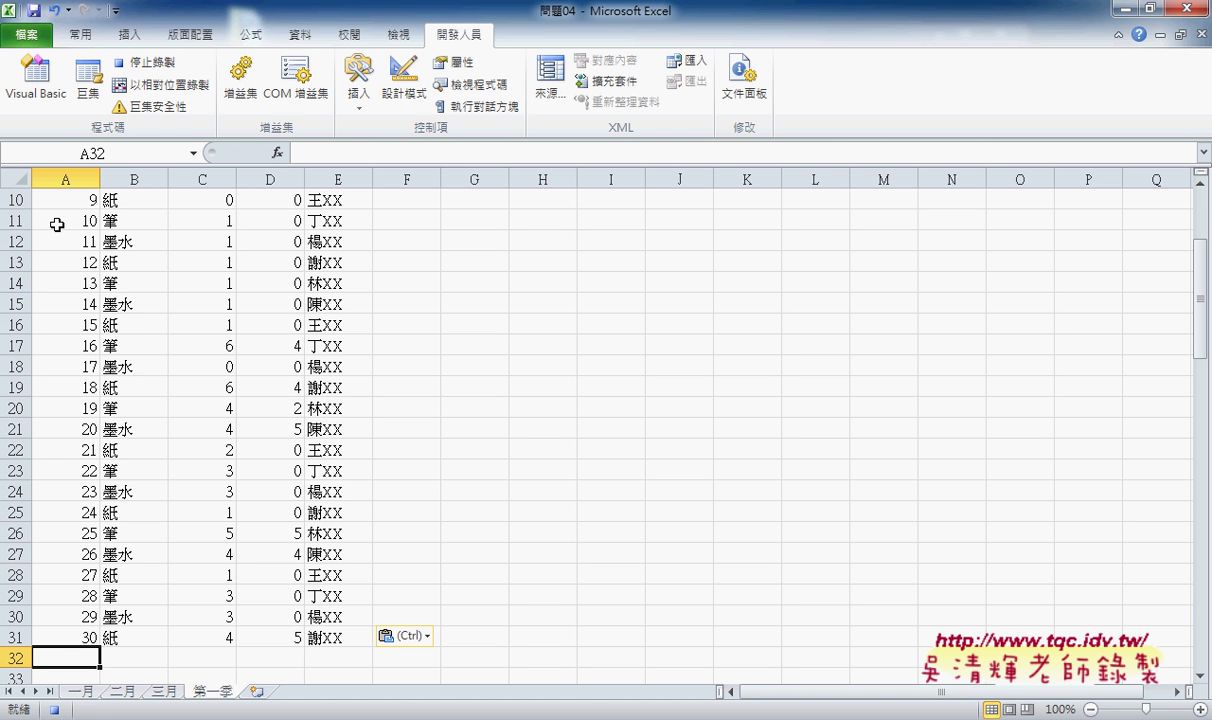
click(163, 63)
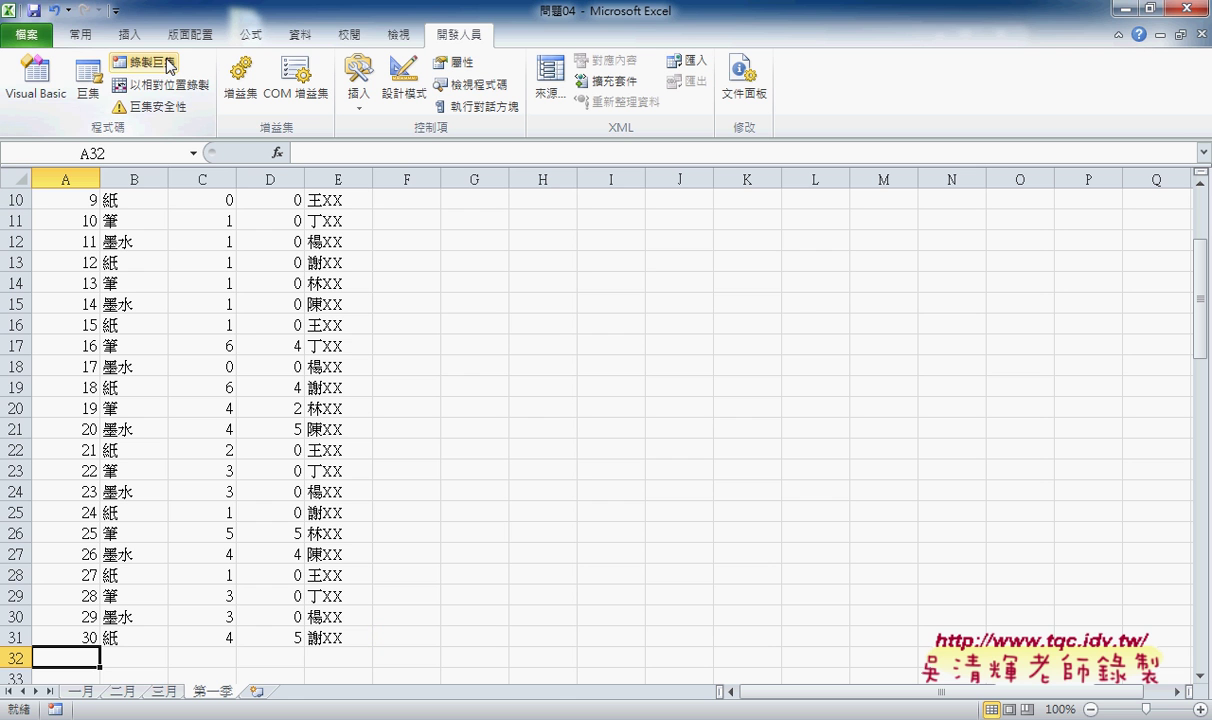
Open the recorded 巨集1 macro's code in the Visual Basic editor
click(90, 90)
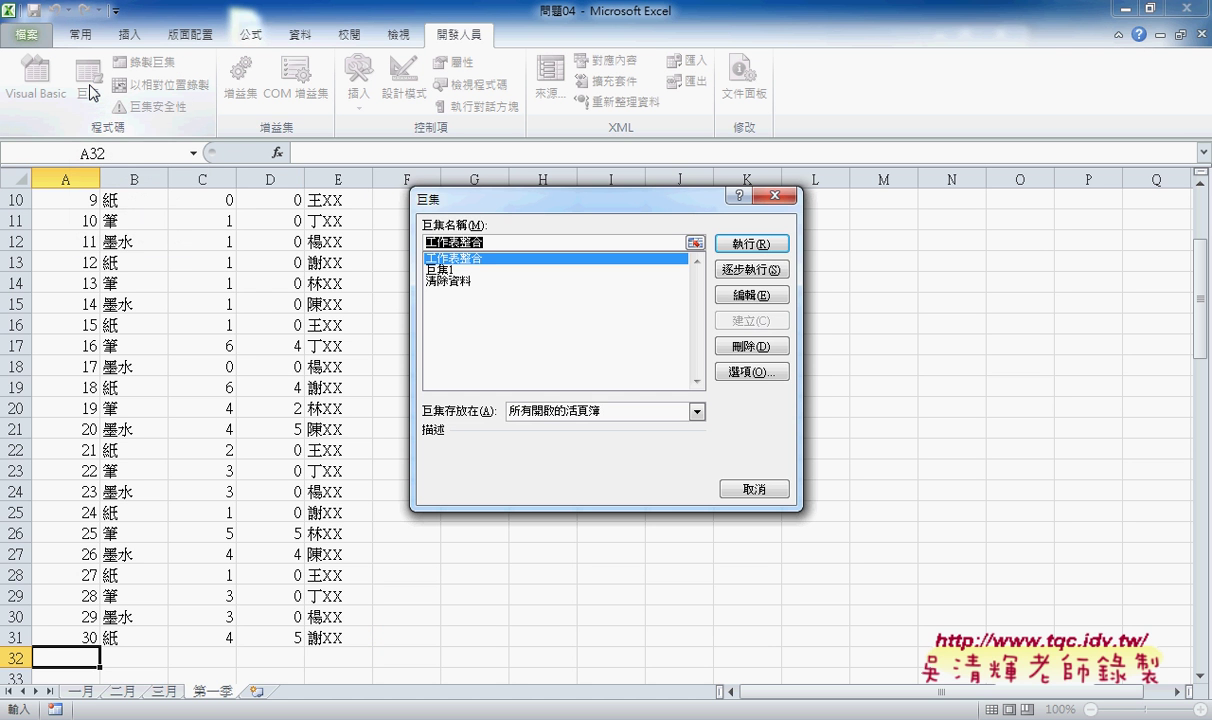
click(445, 270)
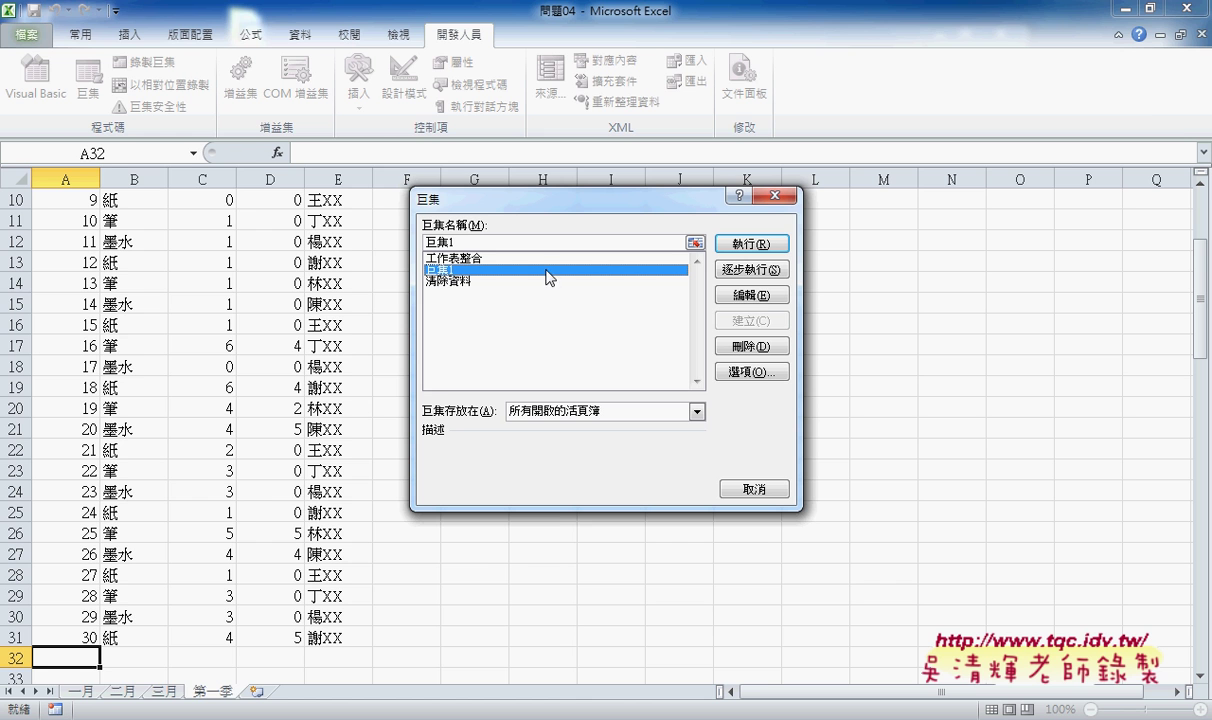
click(758, 295)
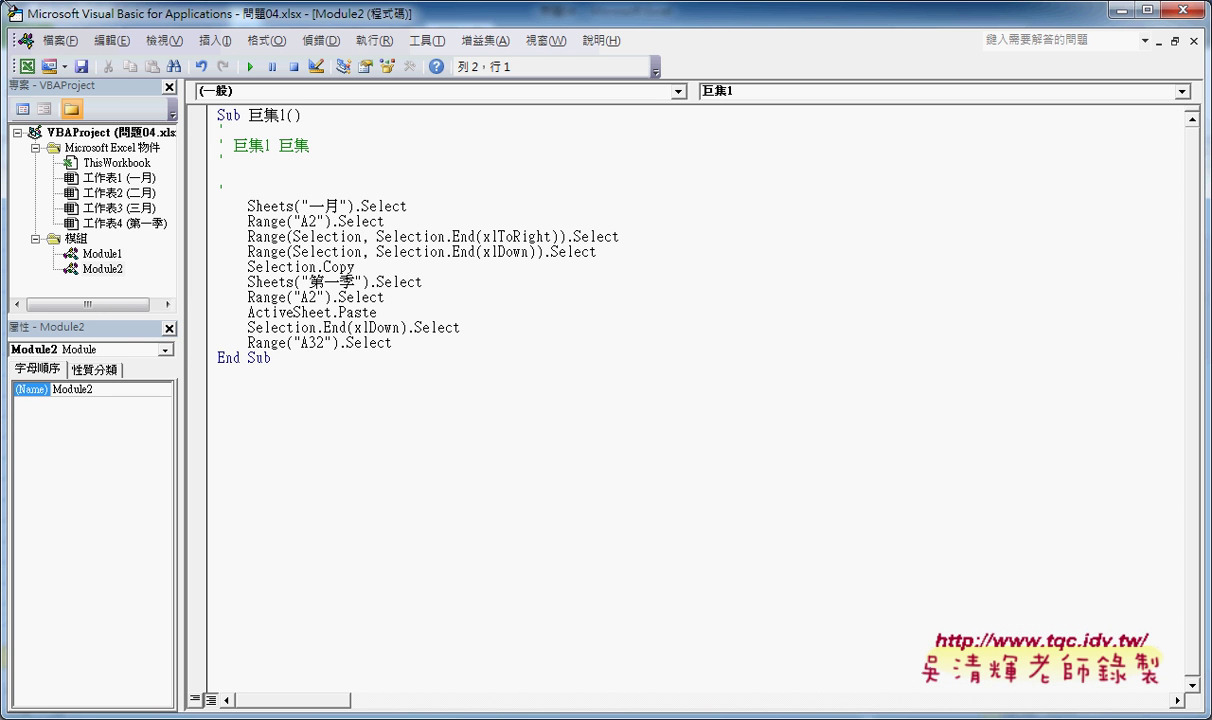
Resize the editor window and side panes so the worksheet's bottom rows show beneath the code
mouse_move(24, 12)
mouse_down()
mouse_move(372, 98)
mouse_move(329, 55)
mouse_up()
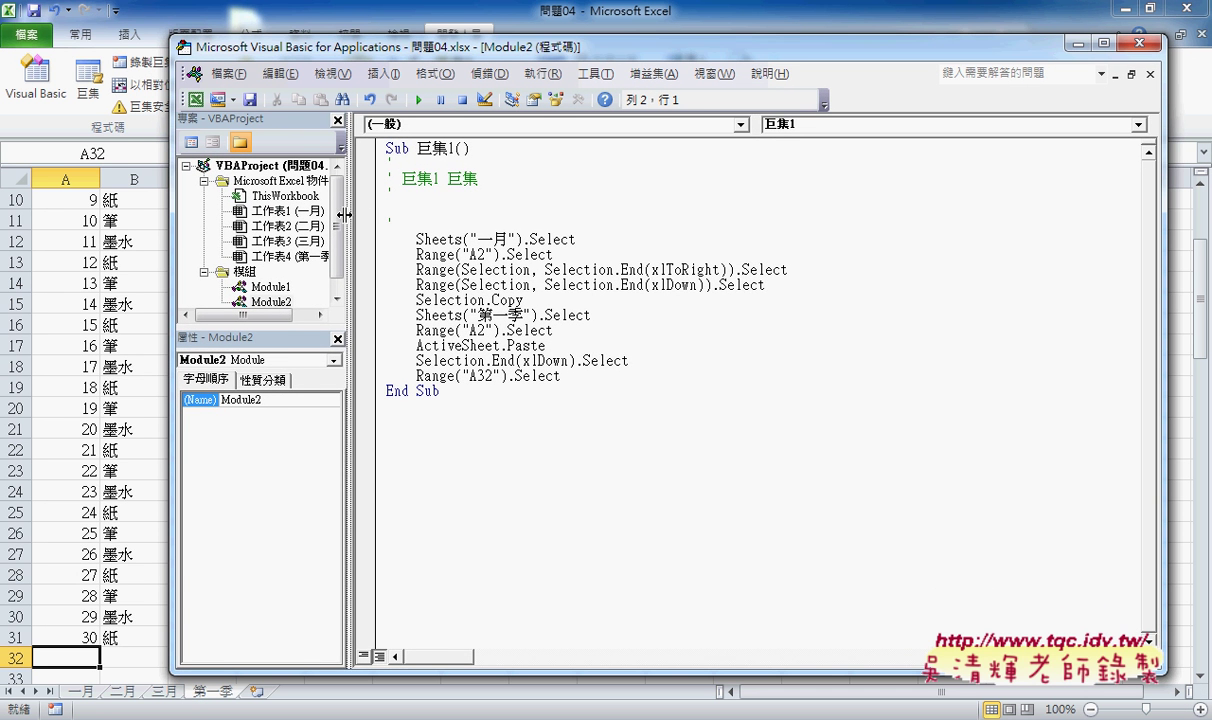
drag(357, 222, 274, 215)
drag(393, 239, 438, 239)
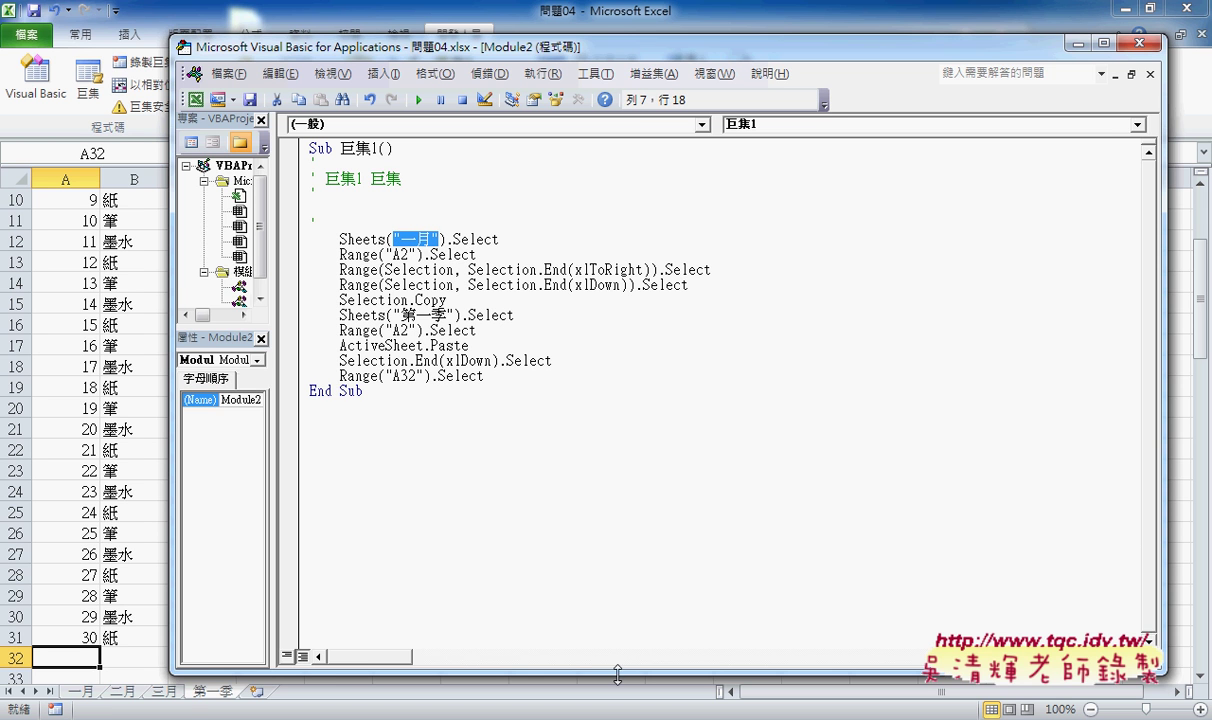
drag(585, 668, 585, 580)
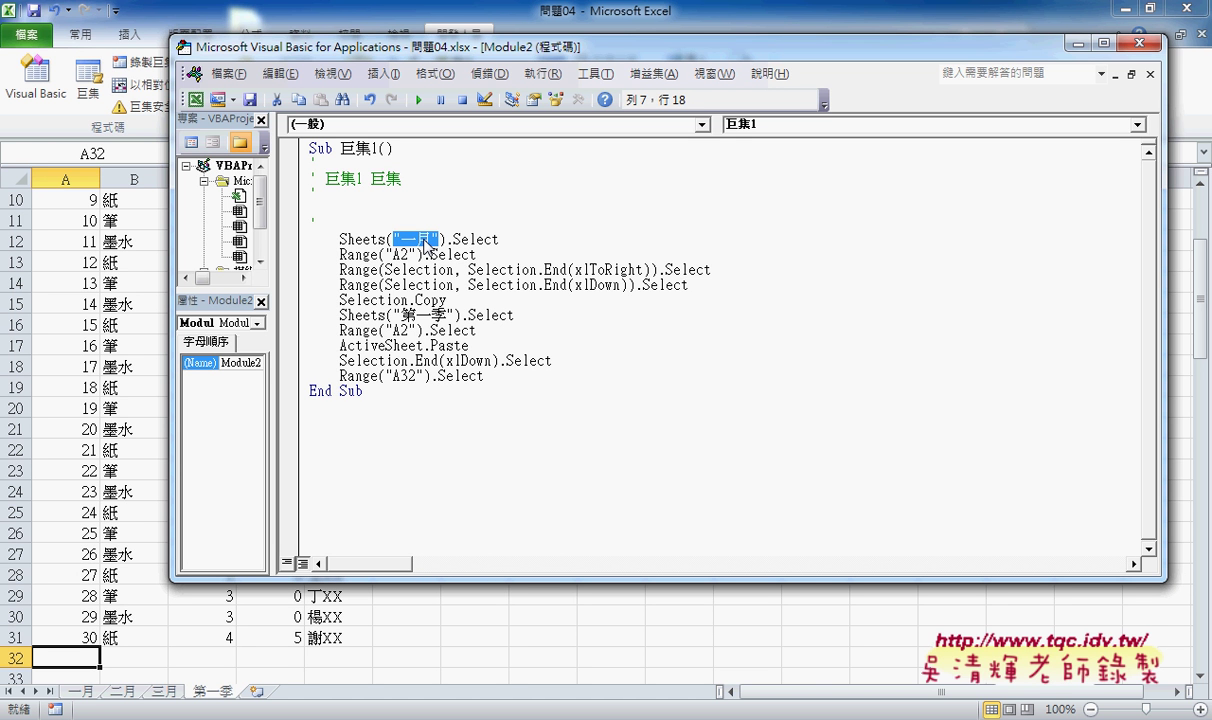
drag(427, 244, 440, 243)
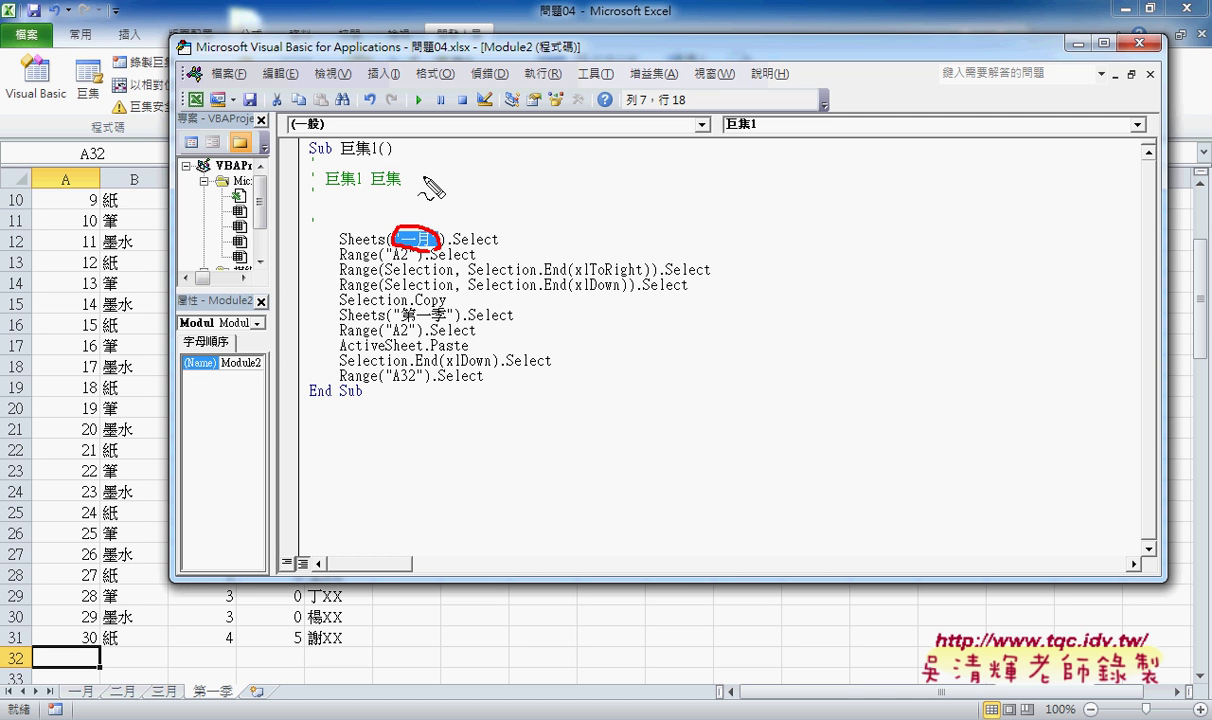
drag(427, 172, 427, 192)
drag(340, 246, 378, 246)
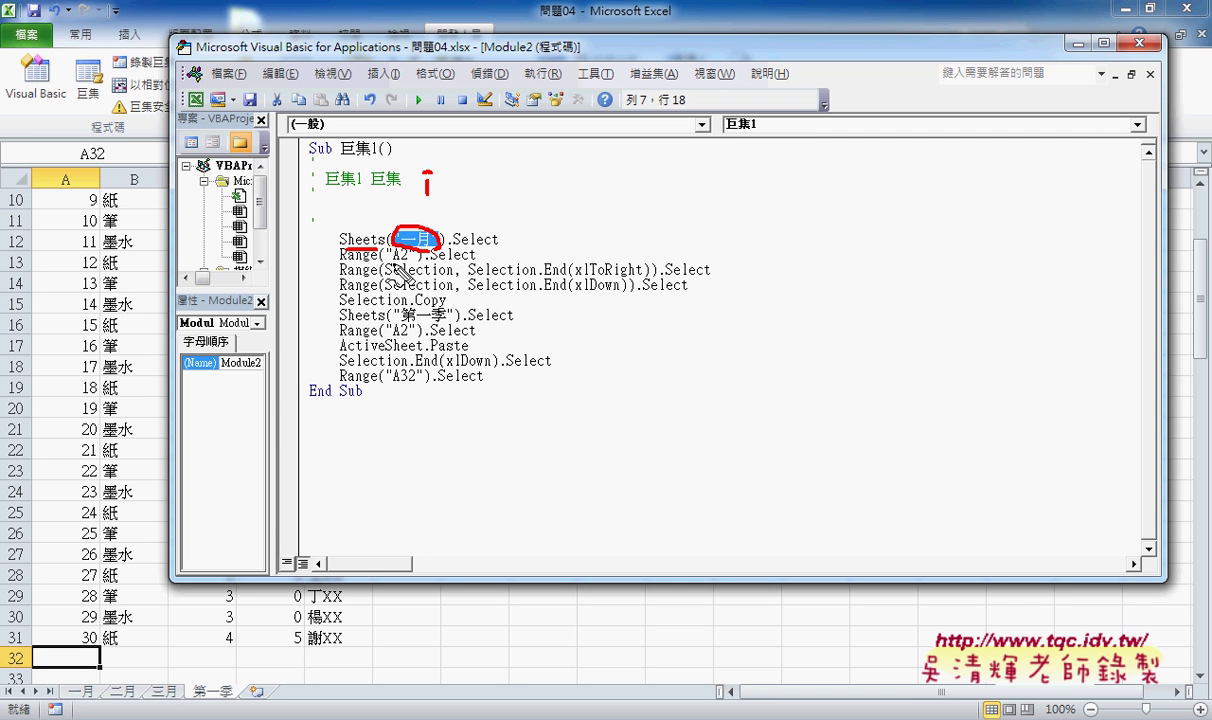
drag(395, 266, 476, 262)
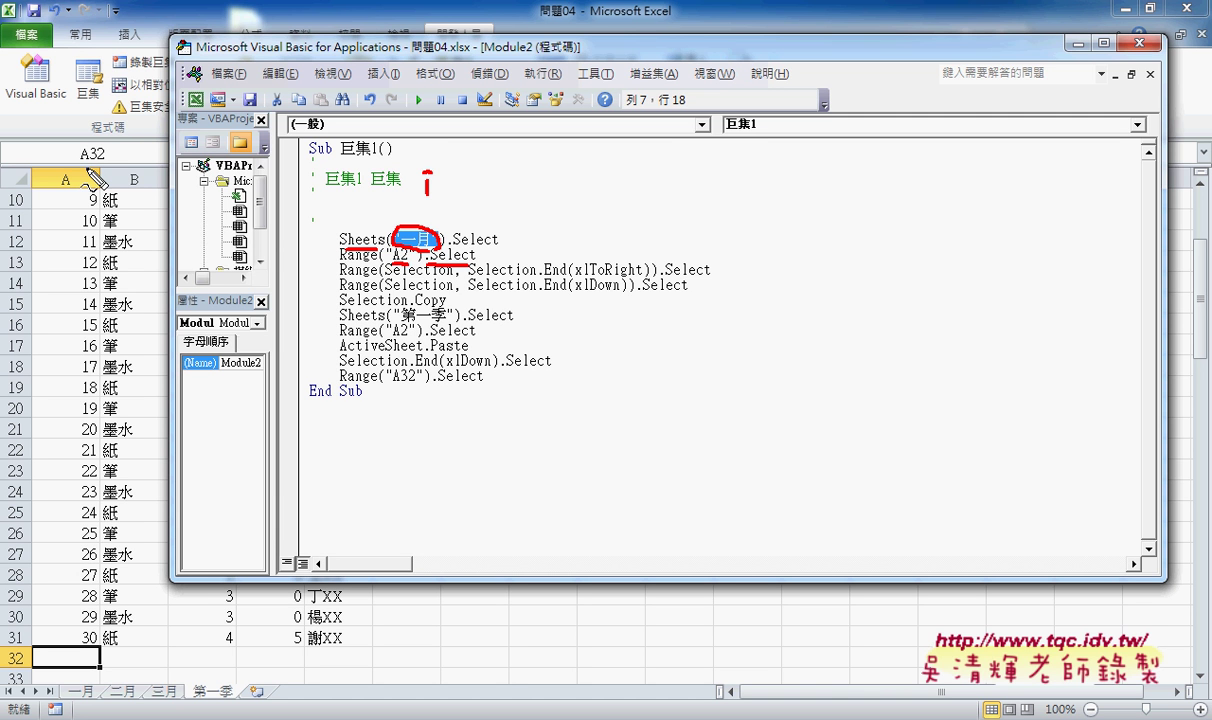
mouse_move(303, 256)
mouse_down()
mouse_move(338, 263)
mouse_move(323, 264)
mouse_up()
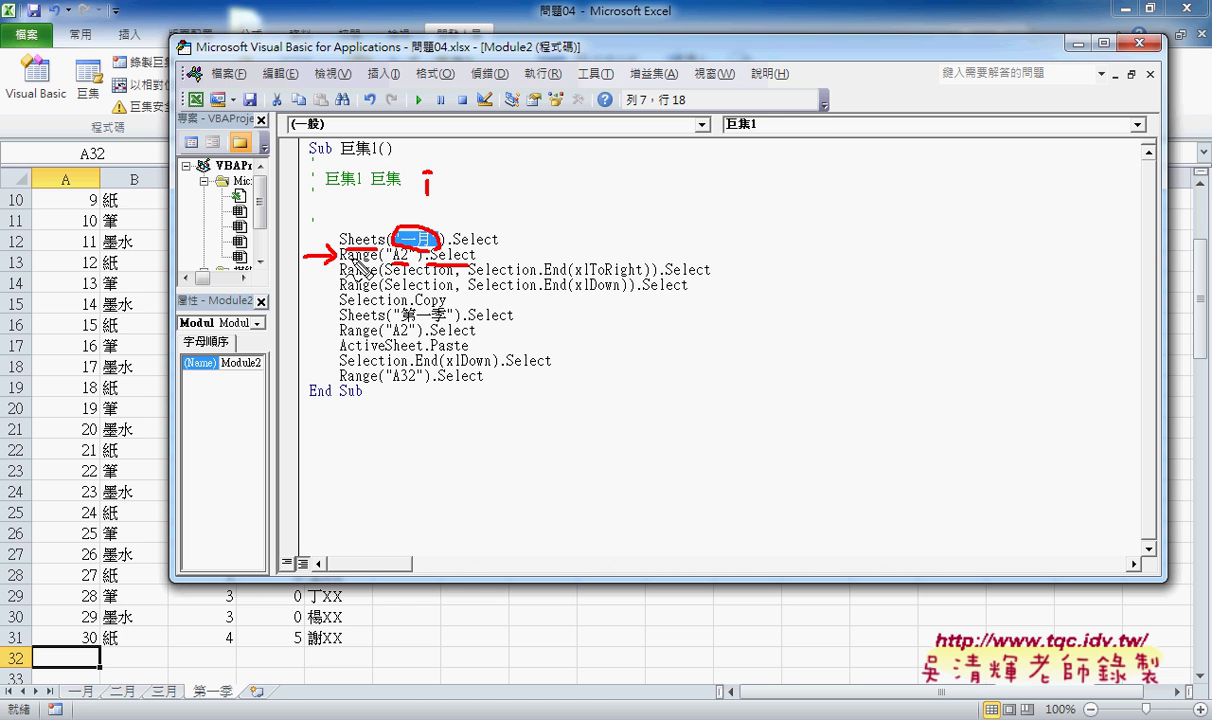
Comment out the Range("A2").Select line by adding an apostrophe before it
key(Escape)
click(340, 254)
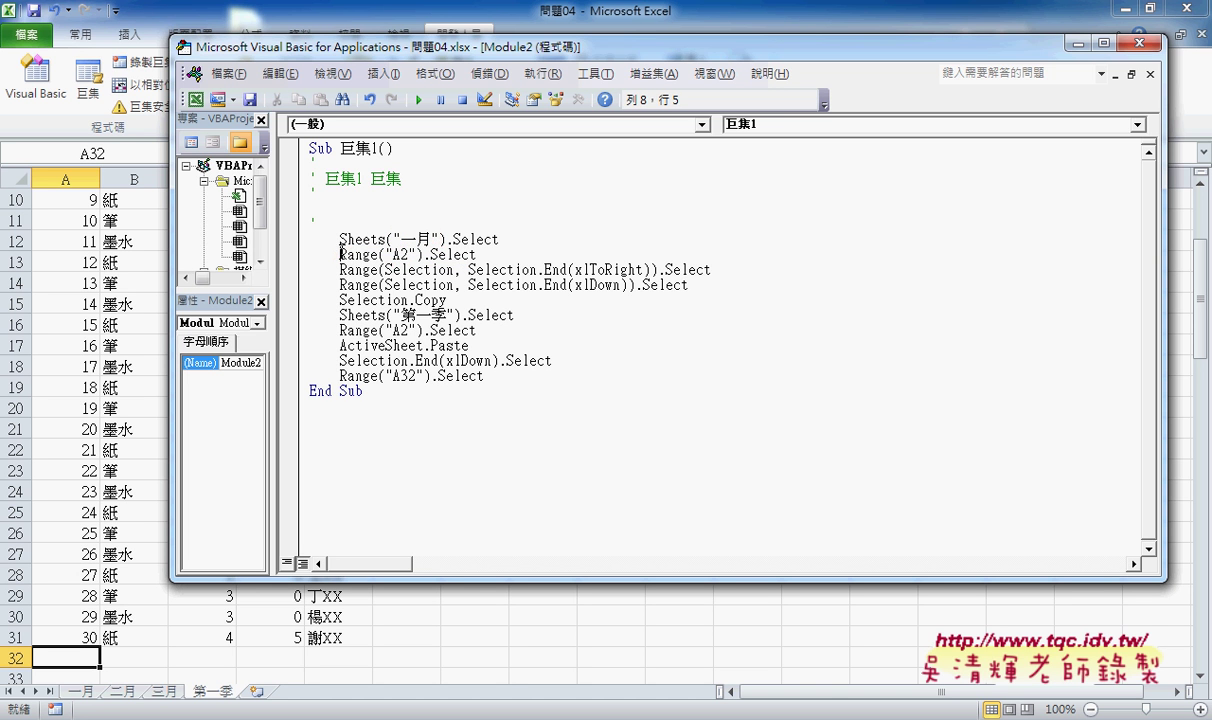
text(')
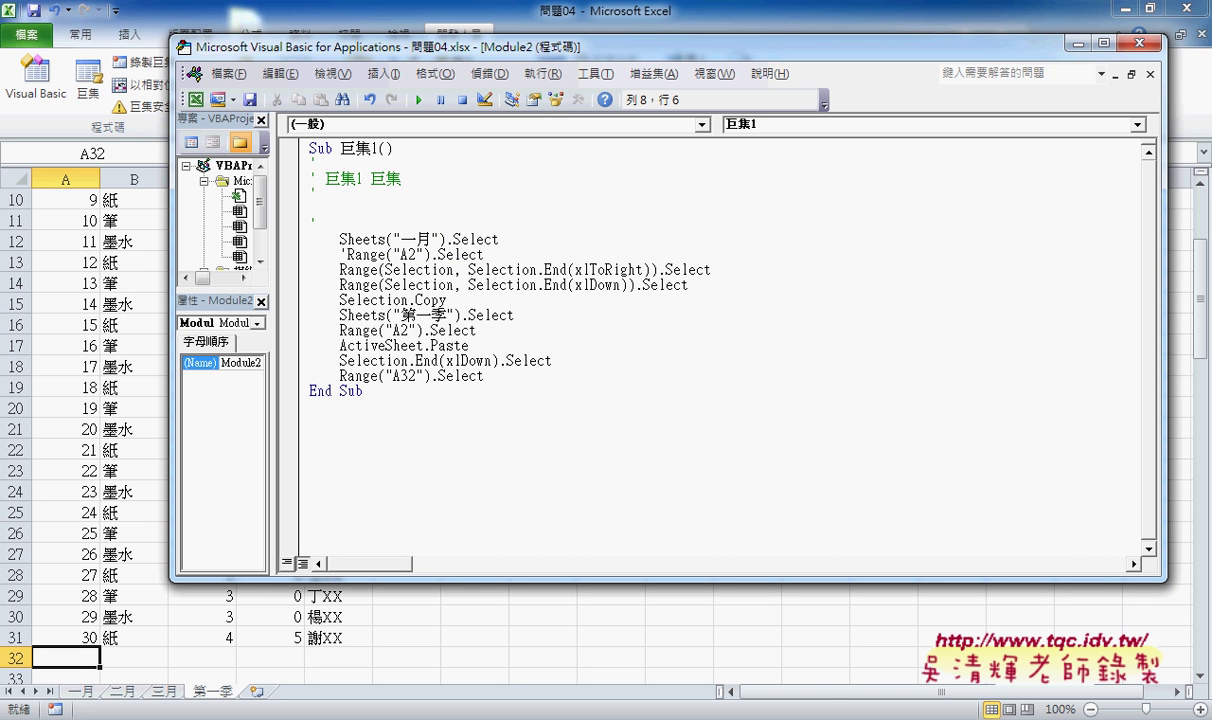
click(455, 284)
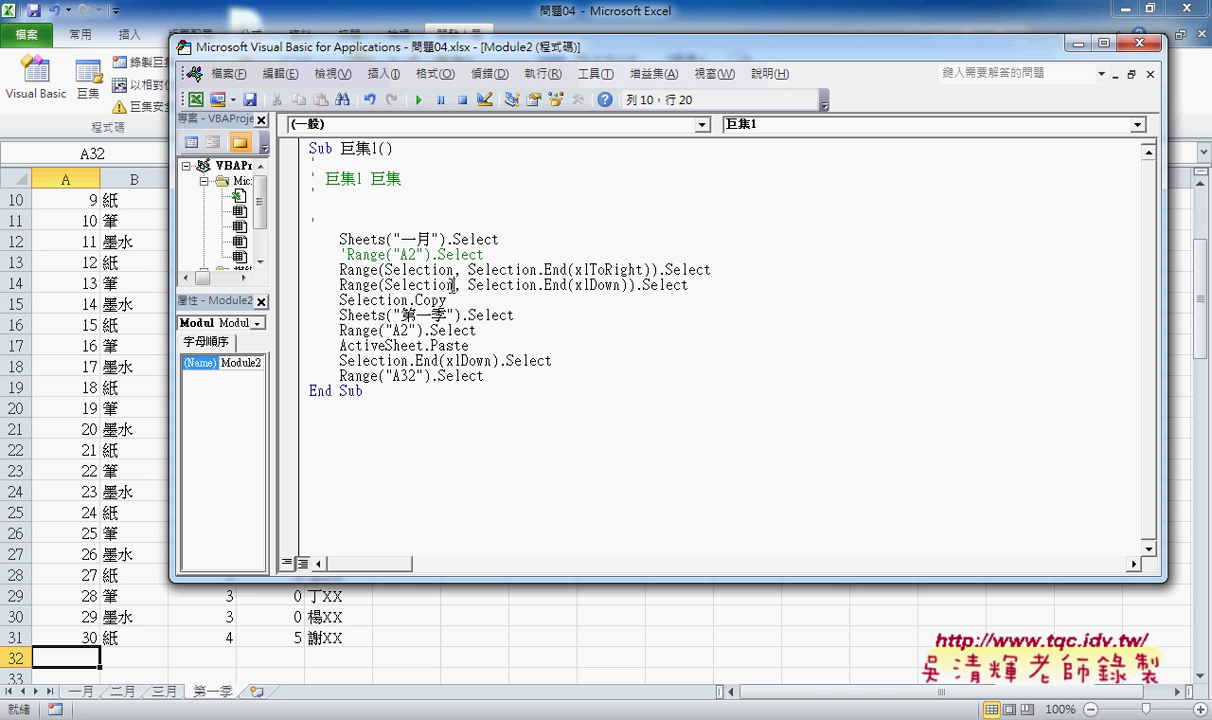
Insert blank lines between the Range selection, Selection.Copy and Range("A2") statements
click(331, 270)
key(Return)
key(Up)
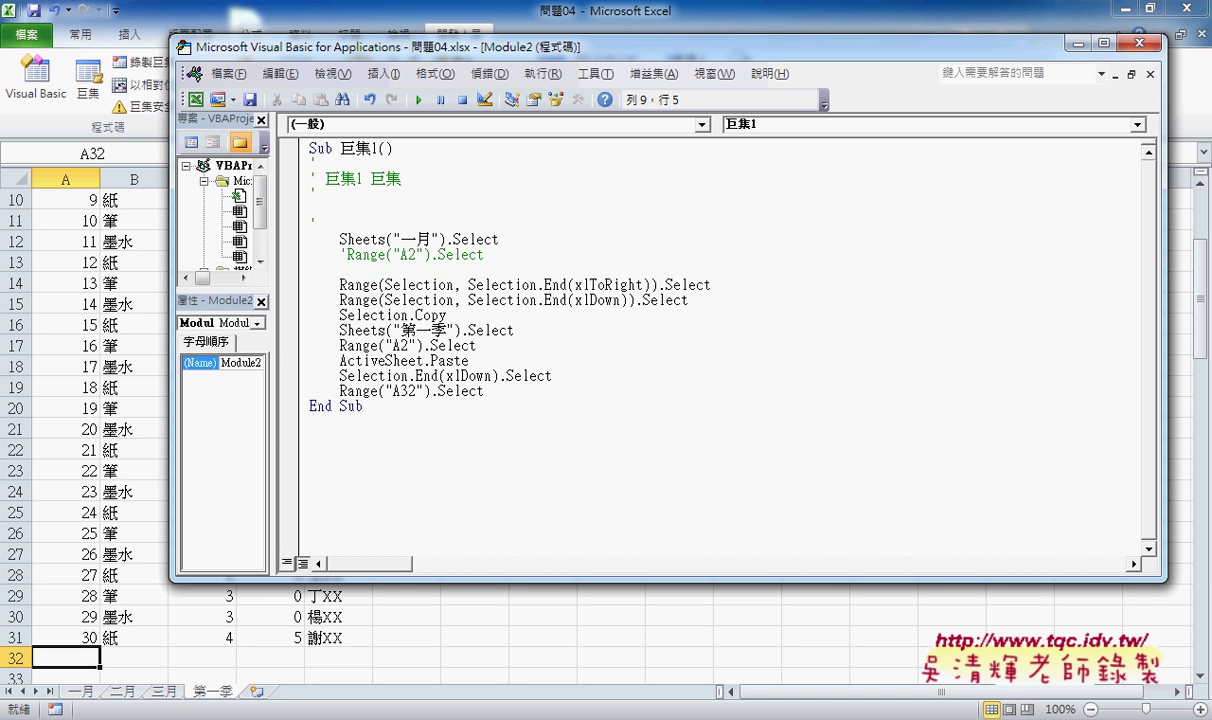
key(Down)
key(Down)
key(Down)
key(Return)
key(Up)
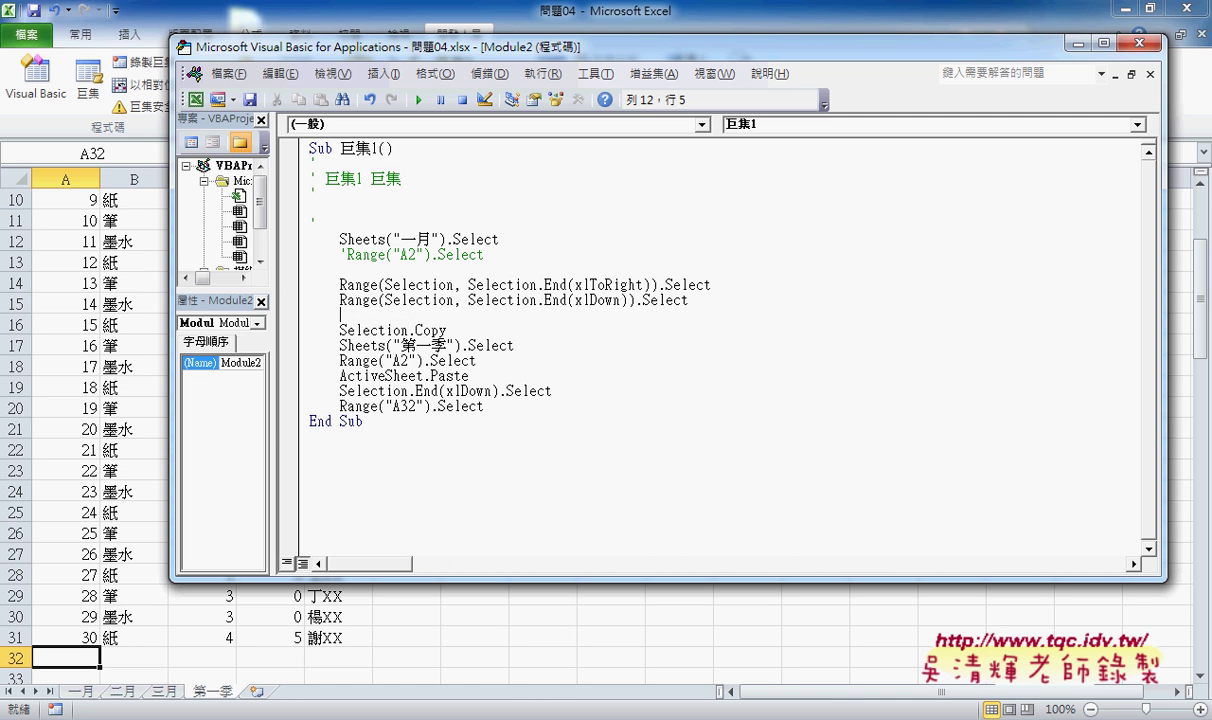
key(Down)
key(Down)
key(Up)
key(Down)
key(Return)
key(Down)
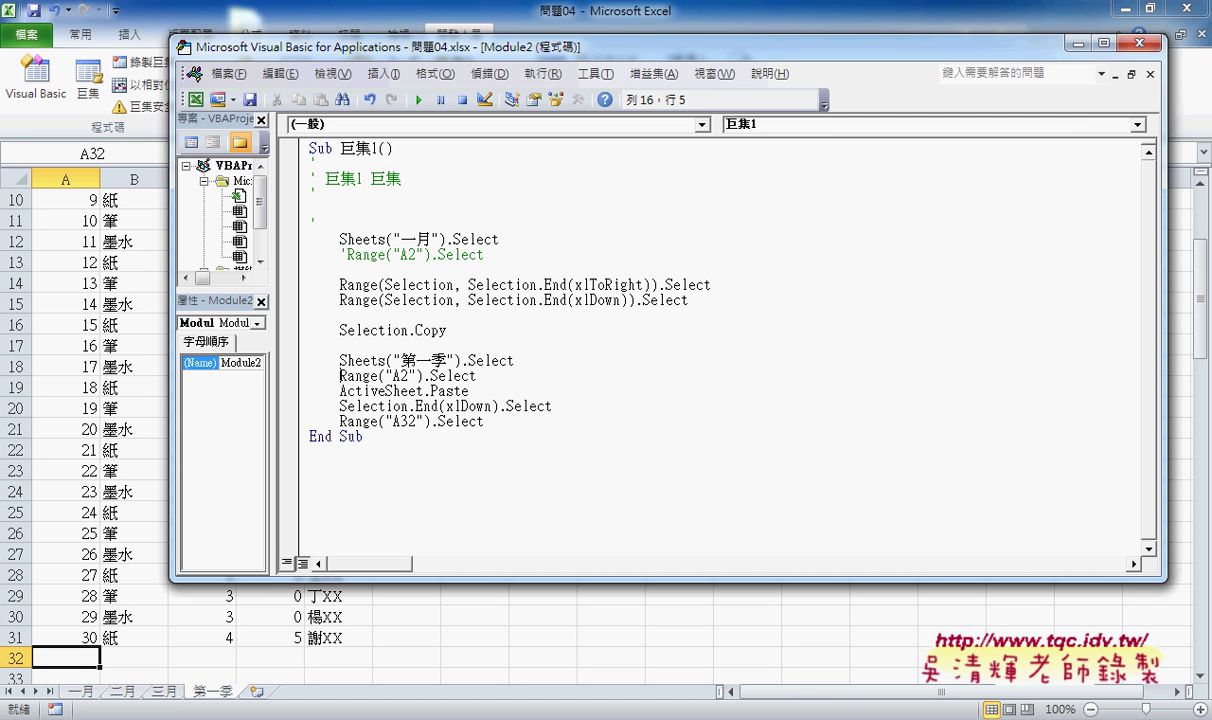
key(End)
key(Return)
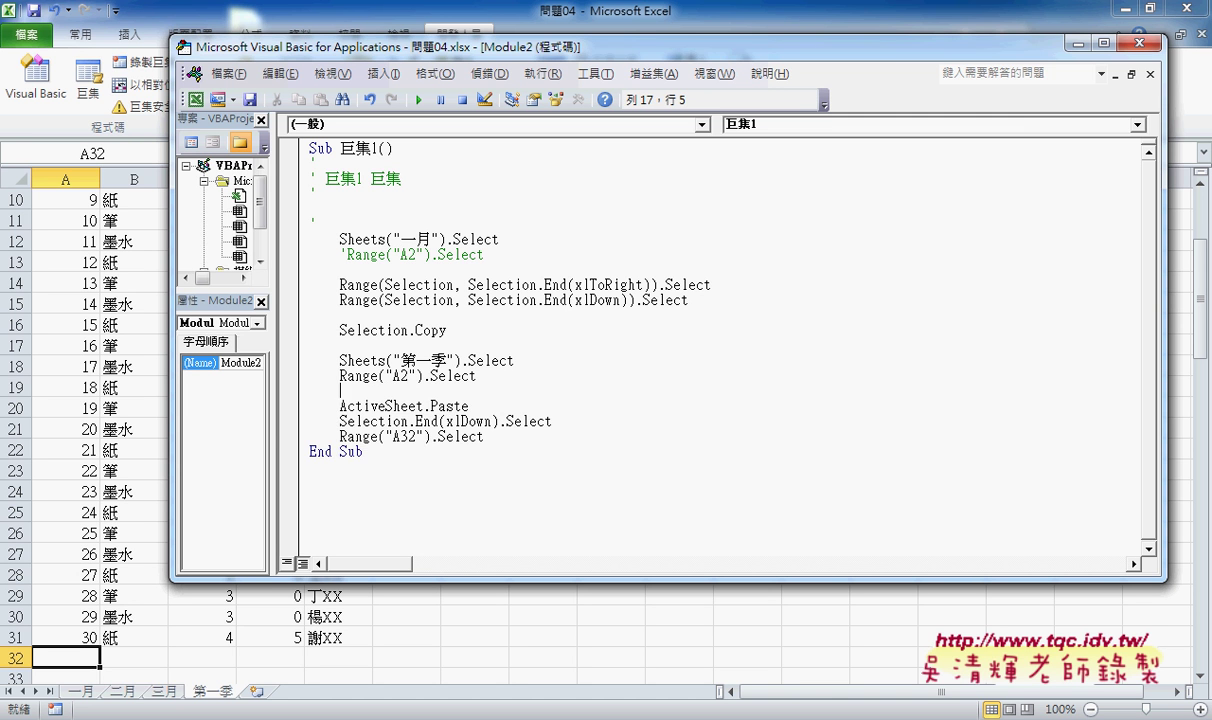
Add blank lines after ActiveSheet.Paste and the xlDown line, then return to the Google Docs notes
click(340, 406)
key(End)
key(Return)
key(Down)
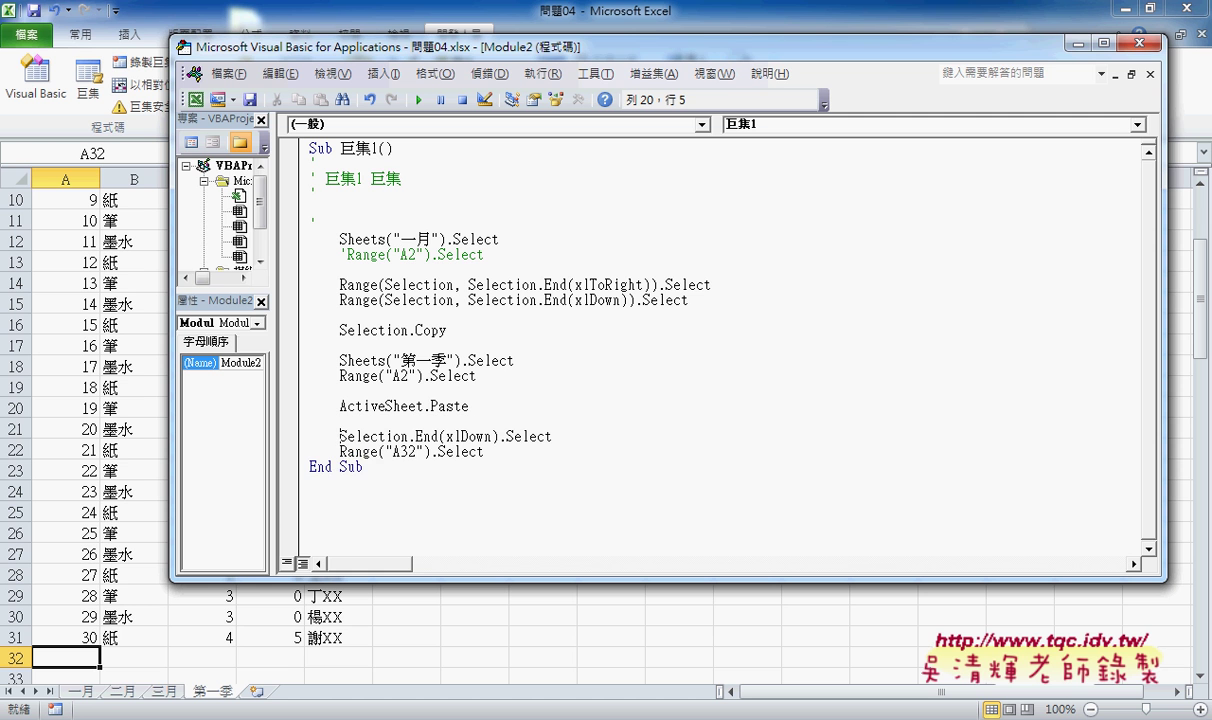
key(End)
key(Return)
key(Down)
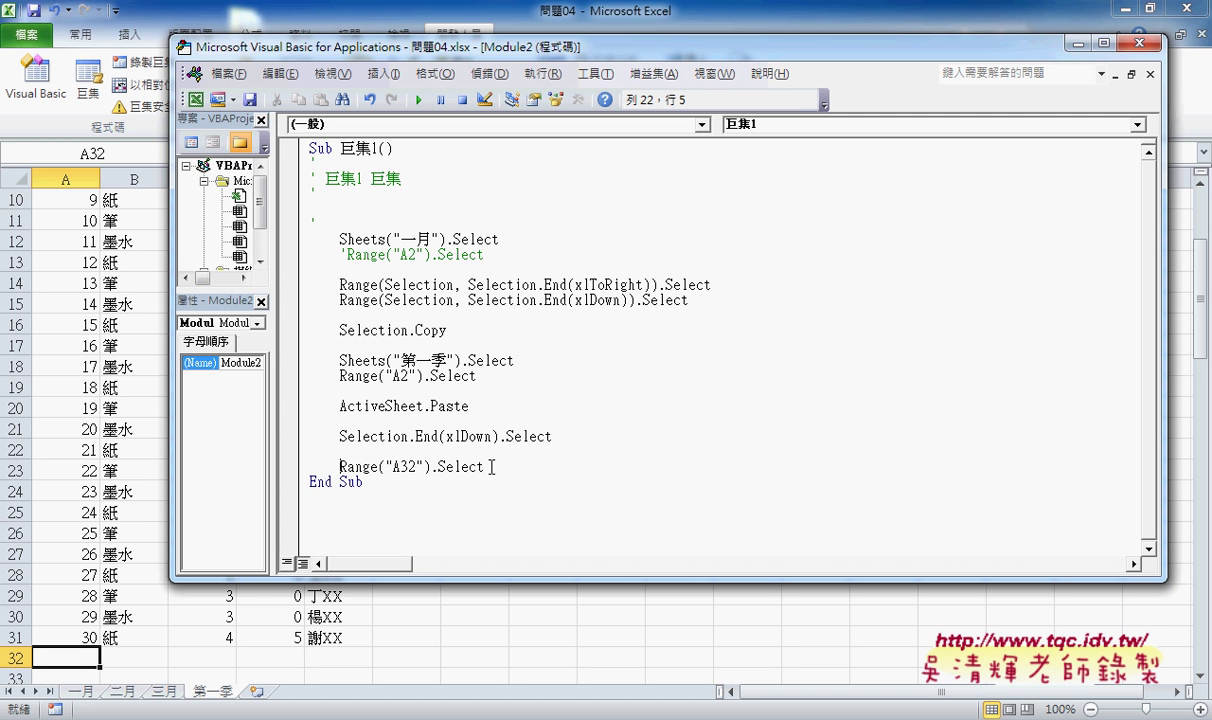
drag(484, 467, 341, 468)
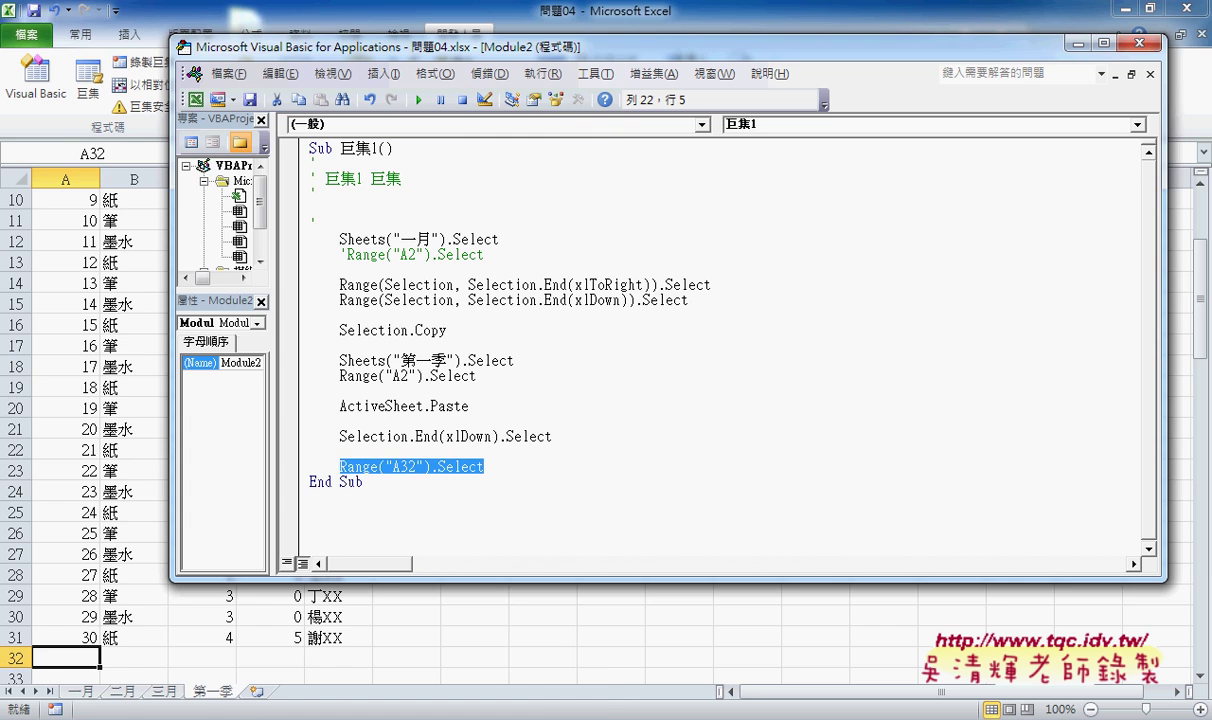
key(alt+Tab)
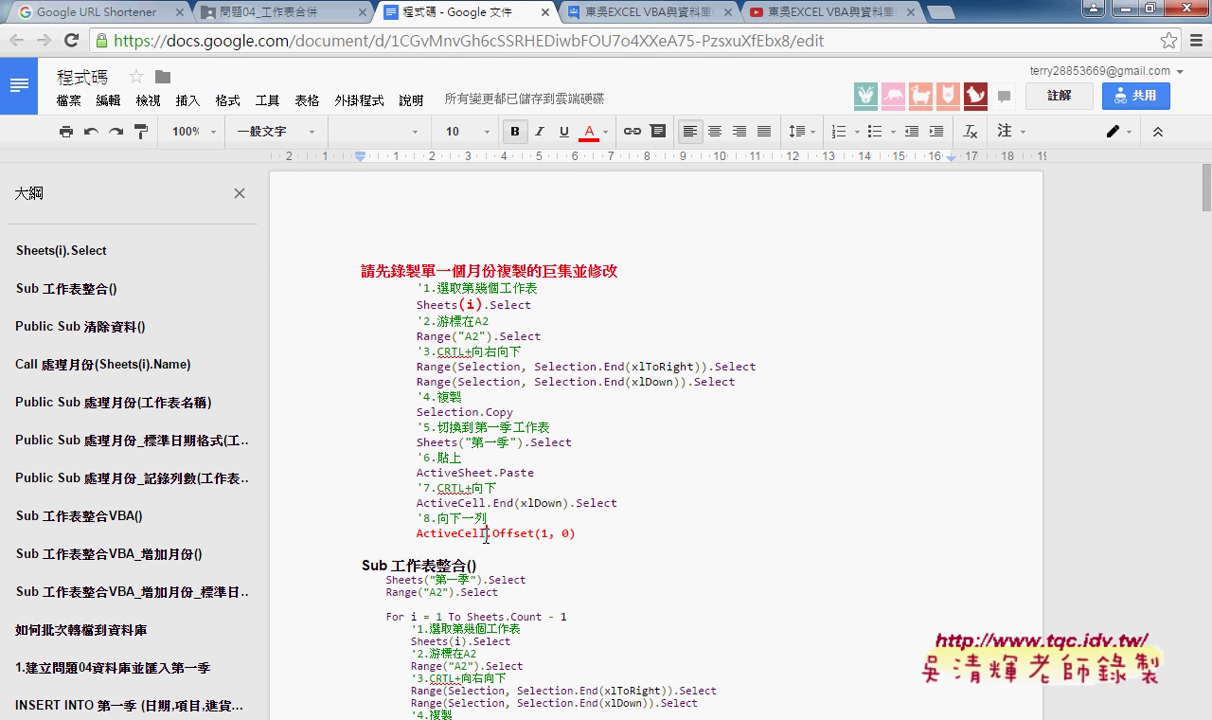
key(shift+Left)
key(shift+Left)
key(shift+Left)
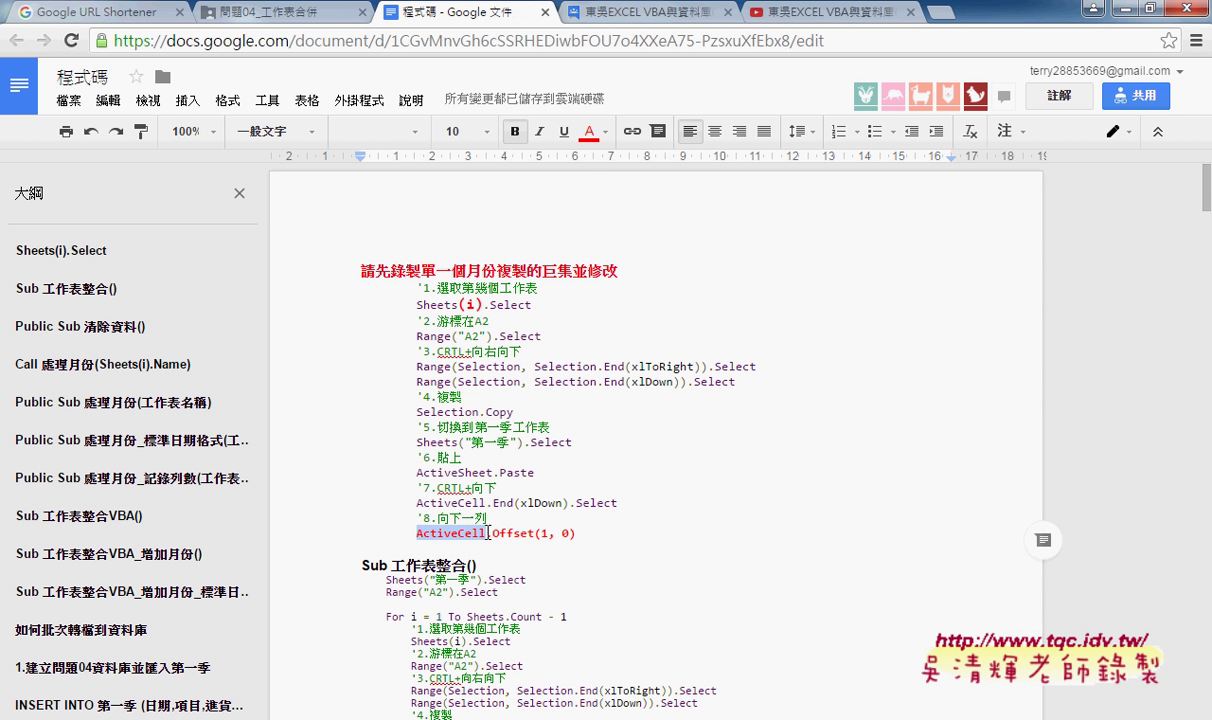
drag(488, 533, 534, 533)
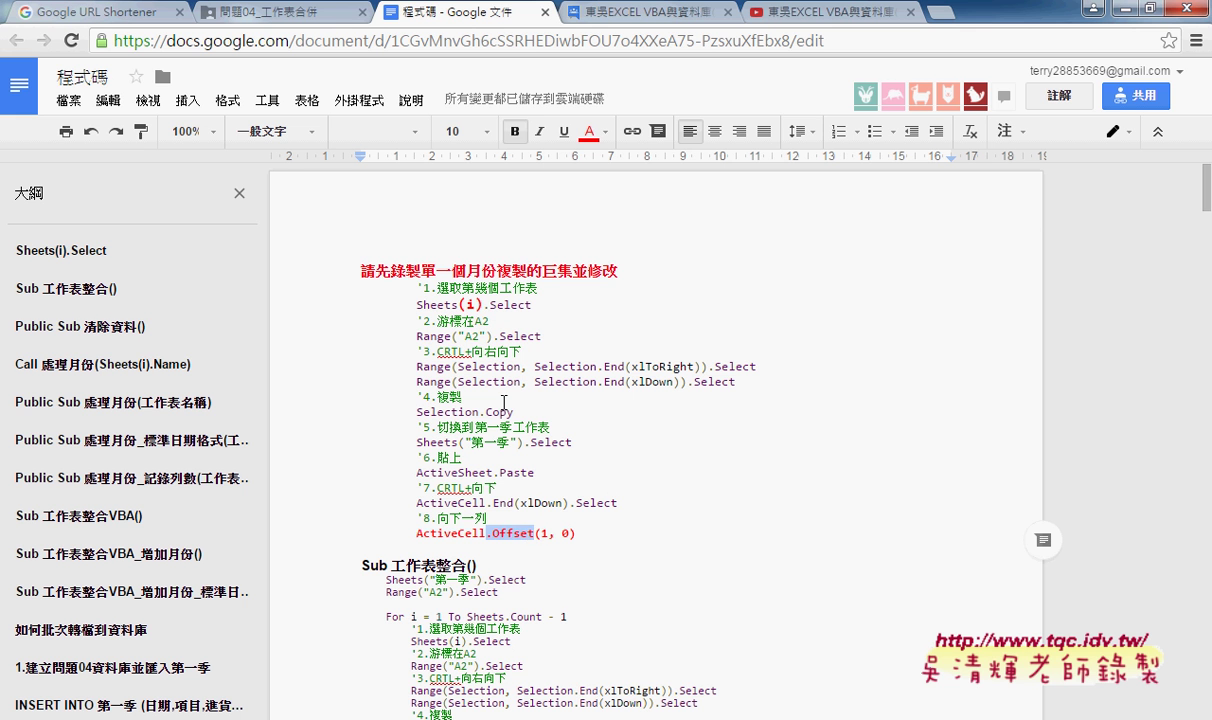
click(464, 287)
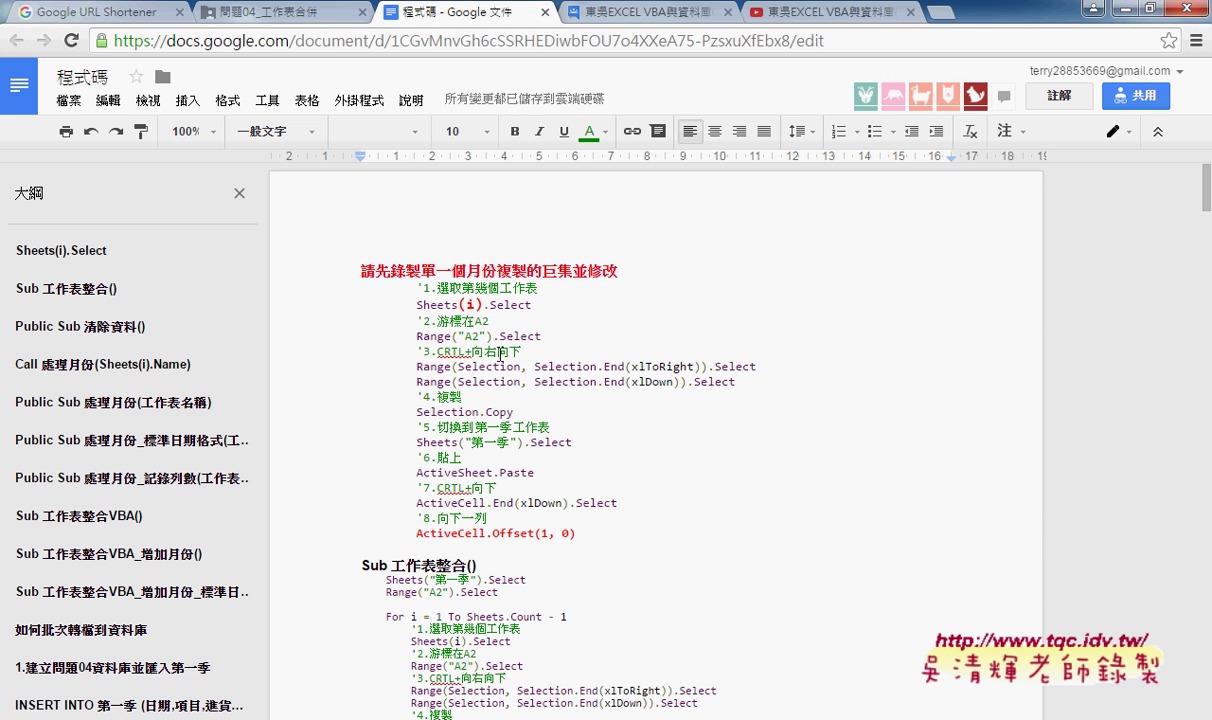
drag(541, 336, 415, 341)
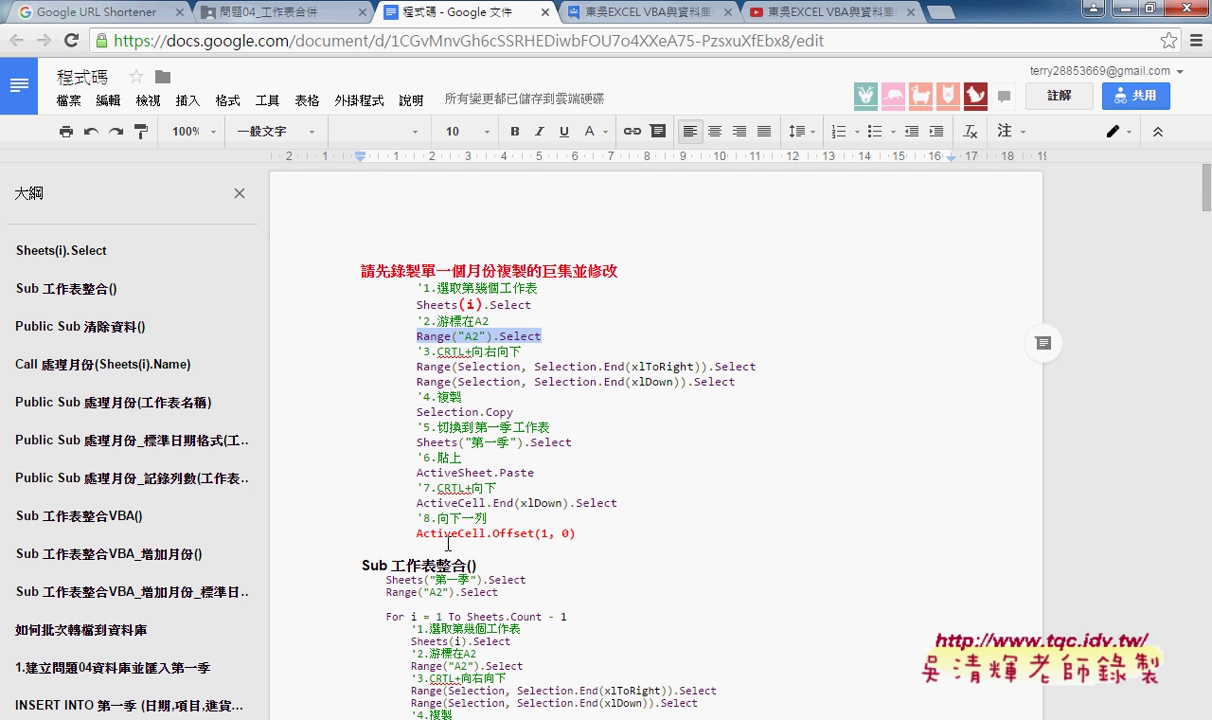
scroll(674, 389, down, 3)
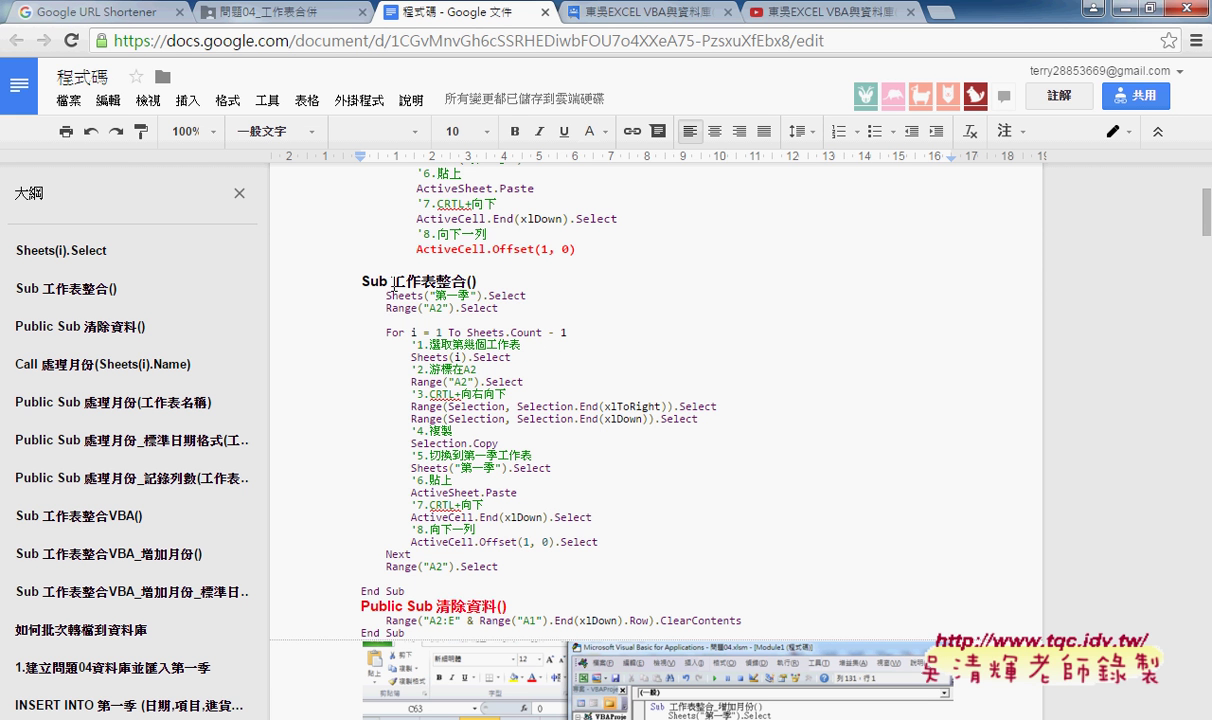
Highlight the 工作表整合 macro name and lines of its For...Next loop version in the notes
drag(393, 282, 466, 282)
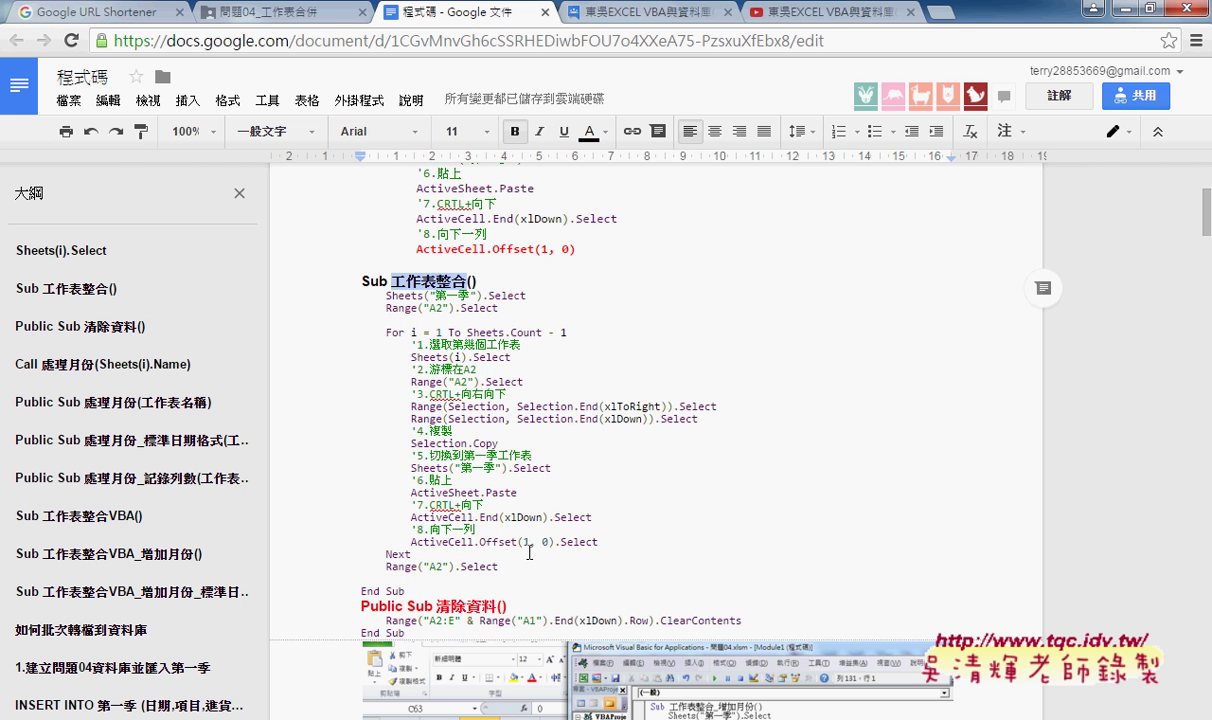
key(ctrl+2)
drag(288, 337, 396, 337)
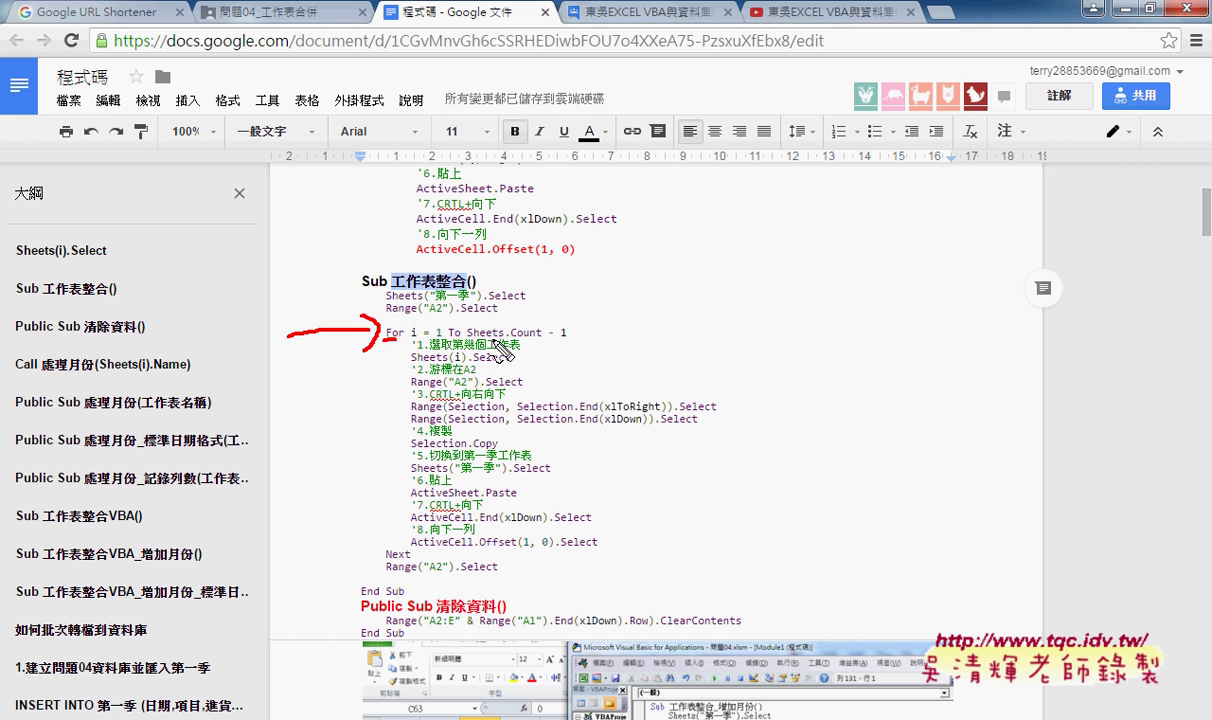
drag(390, 562, 409, 558)
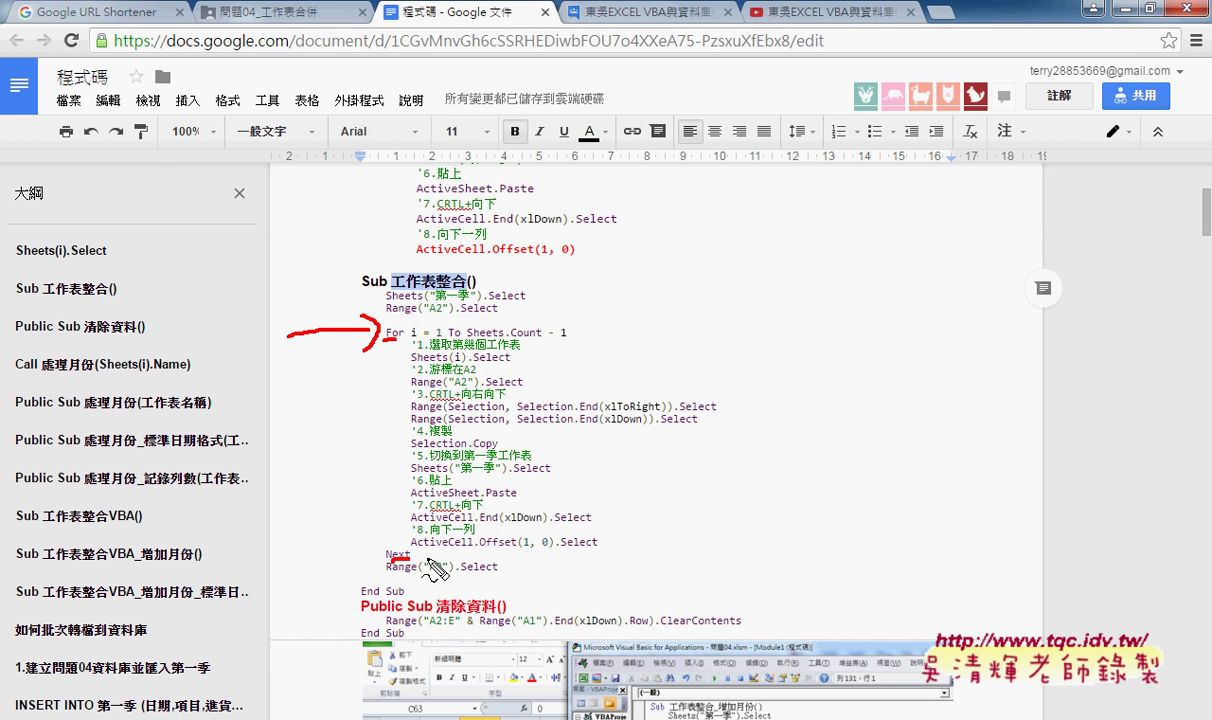